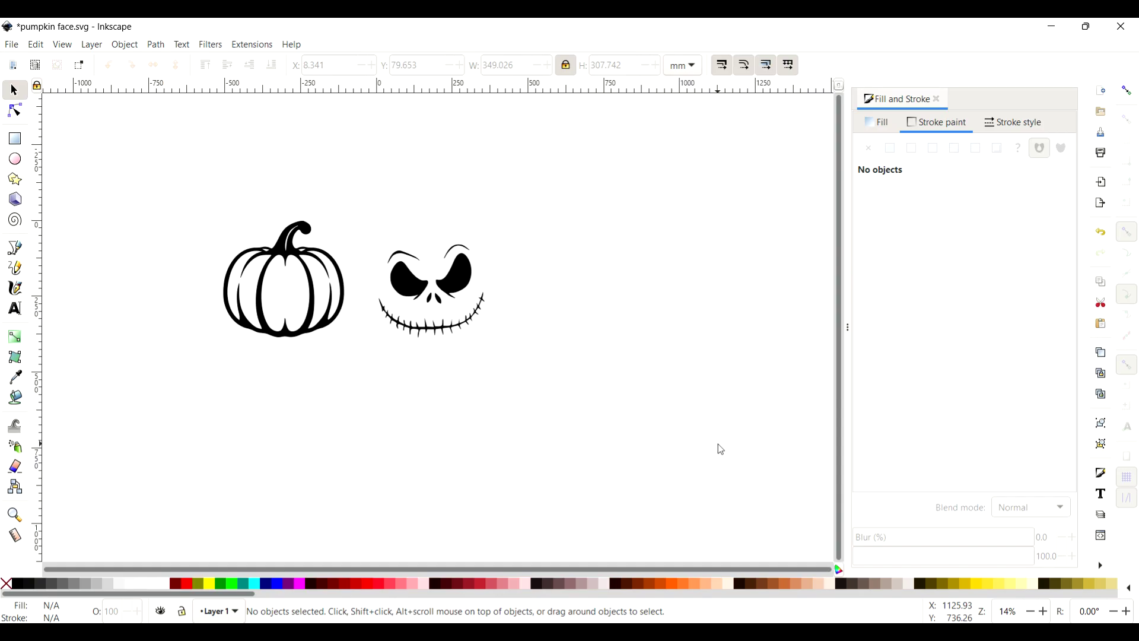
# Fill the face artwork with olive and move it over the pumpkin's right half.
pyautogui.click(428, 289)
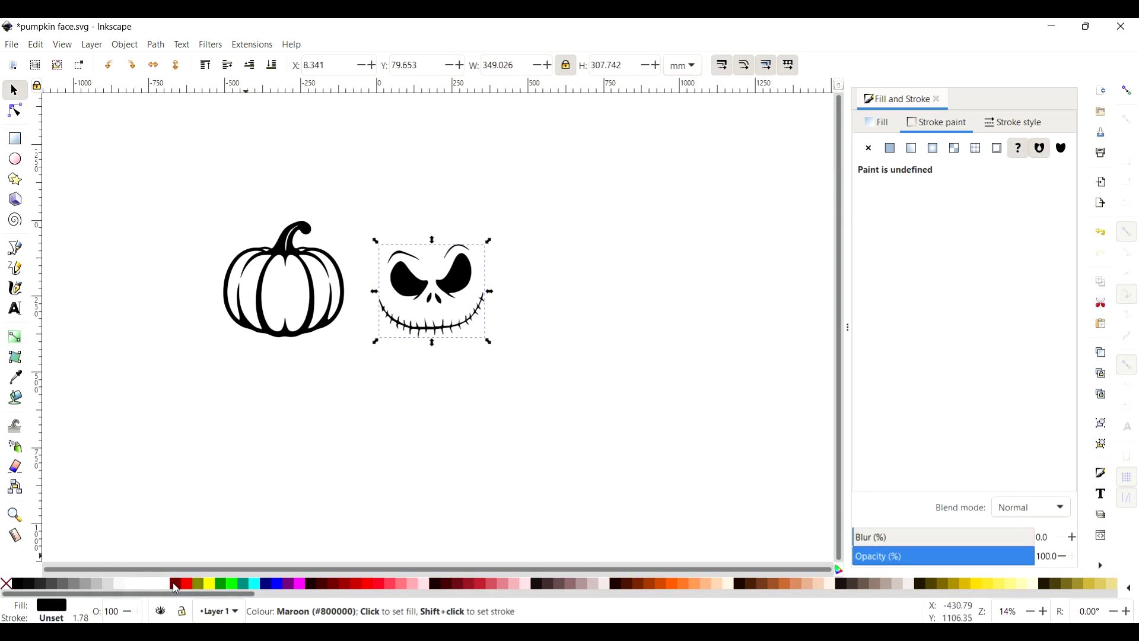
pyautogui.click(198, 584)
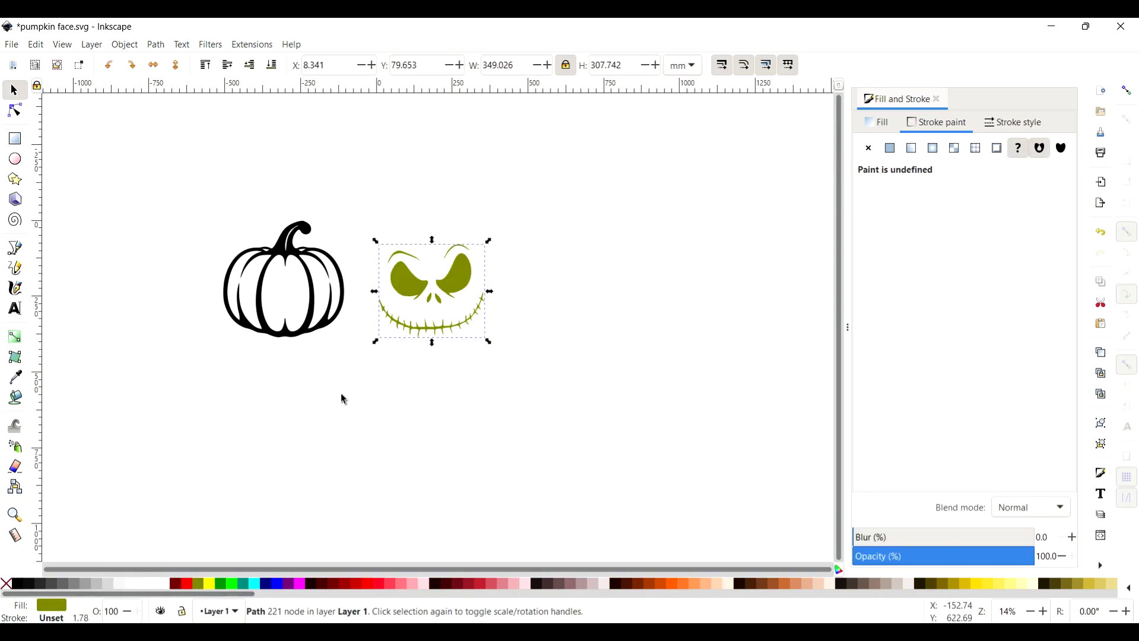
pyautogui.click(408, 279)
pyautogui.moveTo(447, 269); pyautogui.dragTo(375, 272)
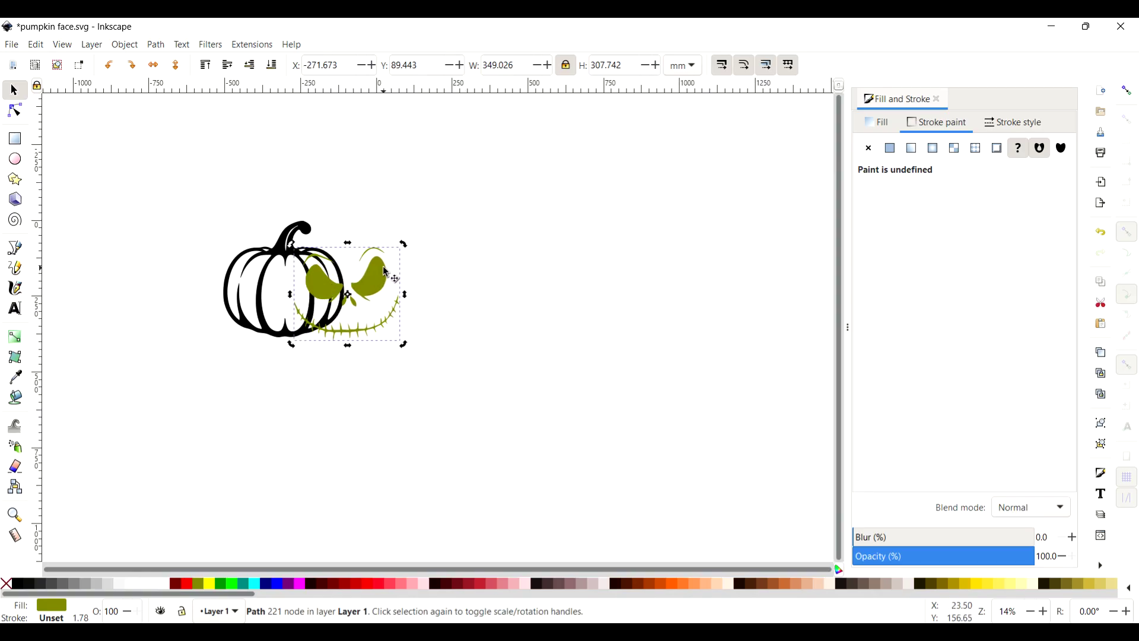
pyautogui.click(375, 290)
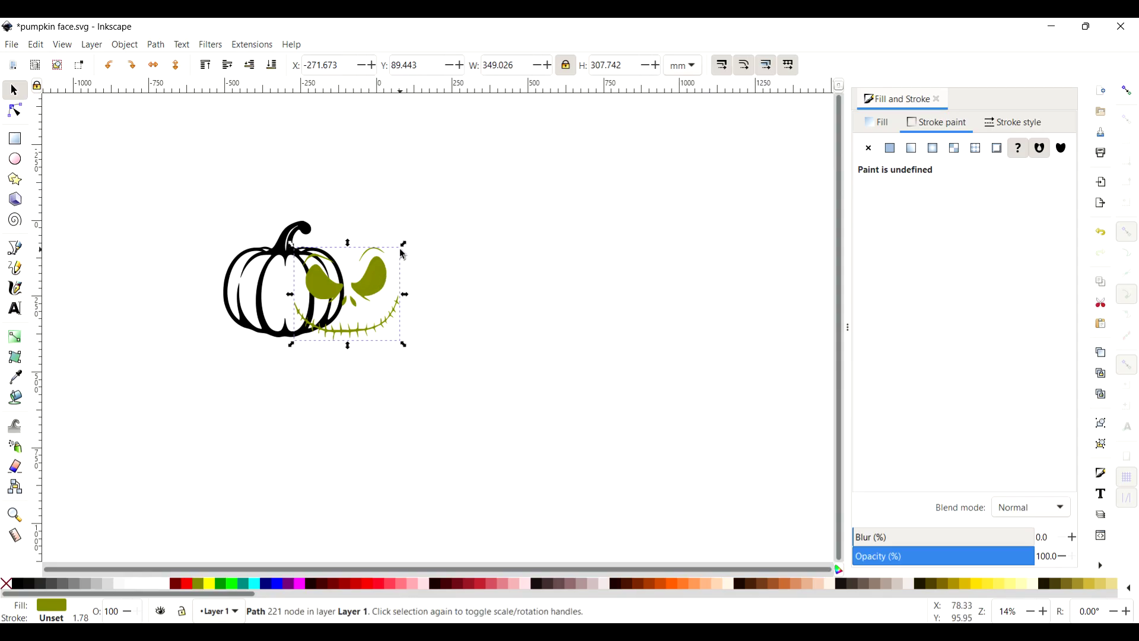
# Scale the olive face proportionally to about 290 mm wide and position it inside the pumpkin outline.
pyautogui.moveTo(404, 243); pyautogui.dragTo(305, 277)
pyautogui.scroll(4, 305, 277)
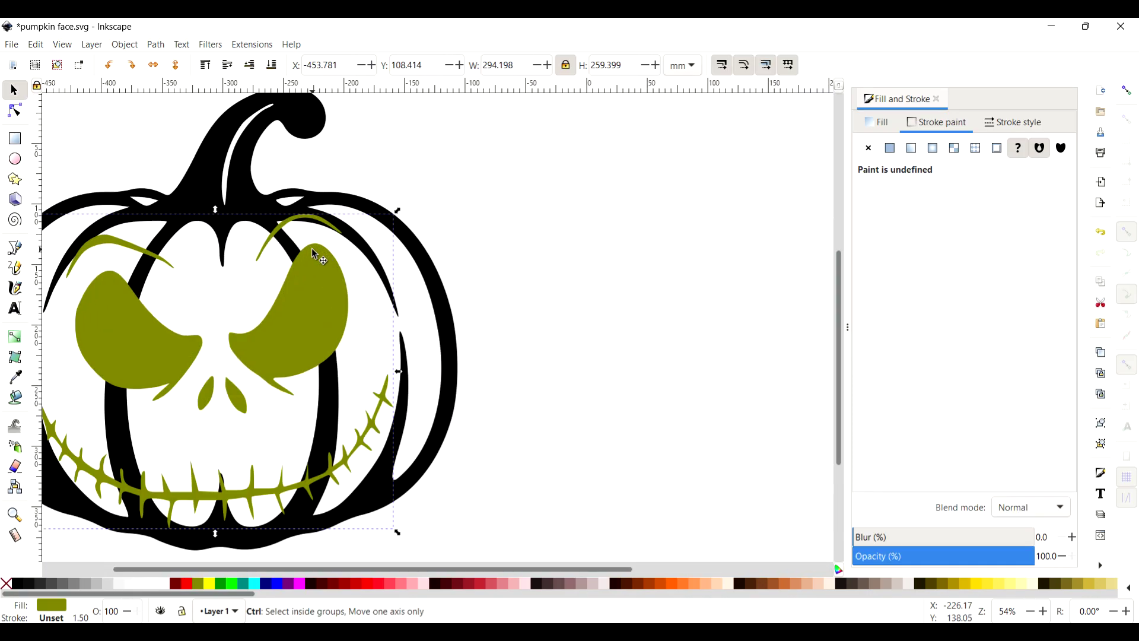
pyautogui.hscroll(-4, 347, 219)
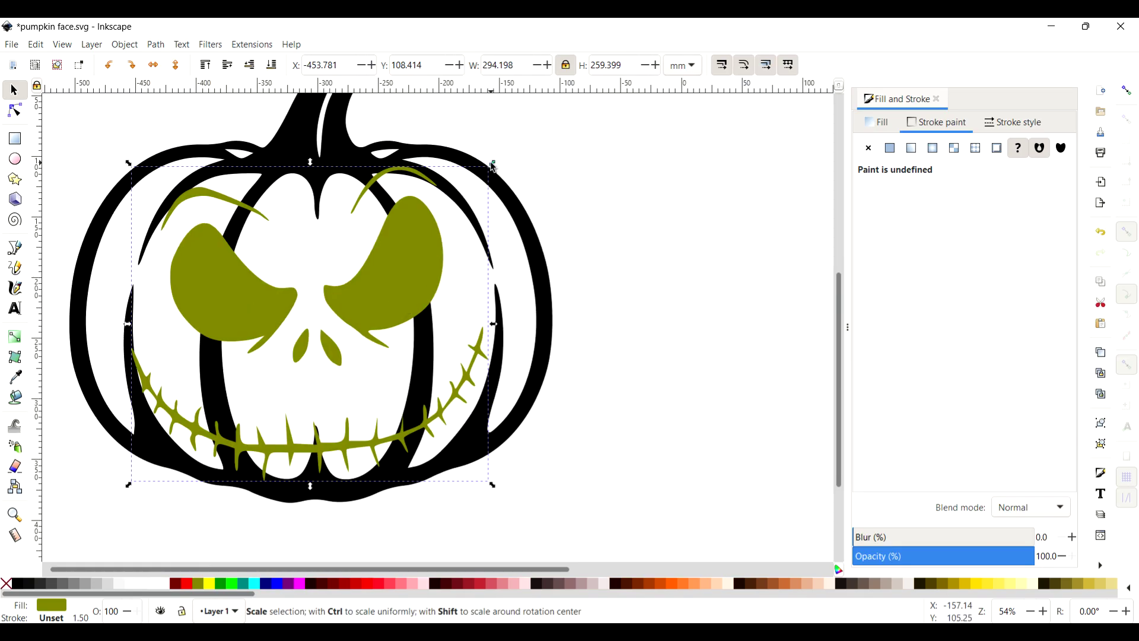
pyautogui.moveTo(493, 166); pyautogui.dragTo(487, 168)
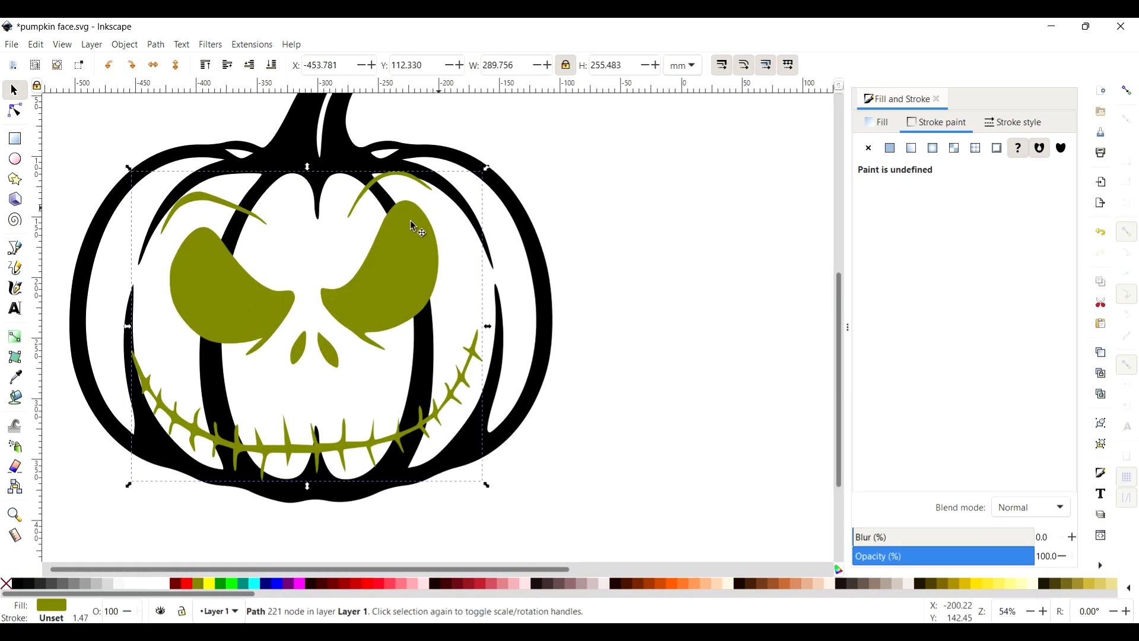
# Centre the olive face horizontally on the pumpkin, aligned relative to the last selected object.
pyautogui.keyDown('shift'); pyautogui.click(319, 167); pyautogui.keyUp('shift')
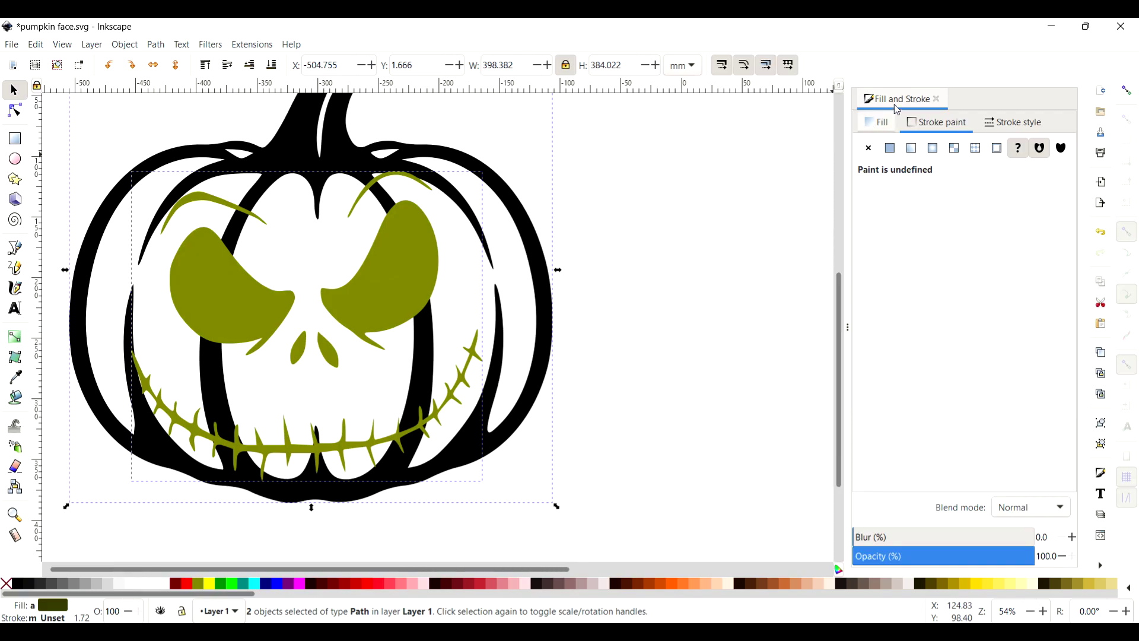
pyautogui.hotkey('ctrl', 'shift', 'a')
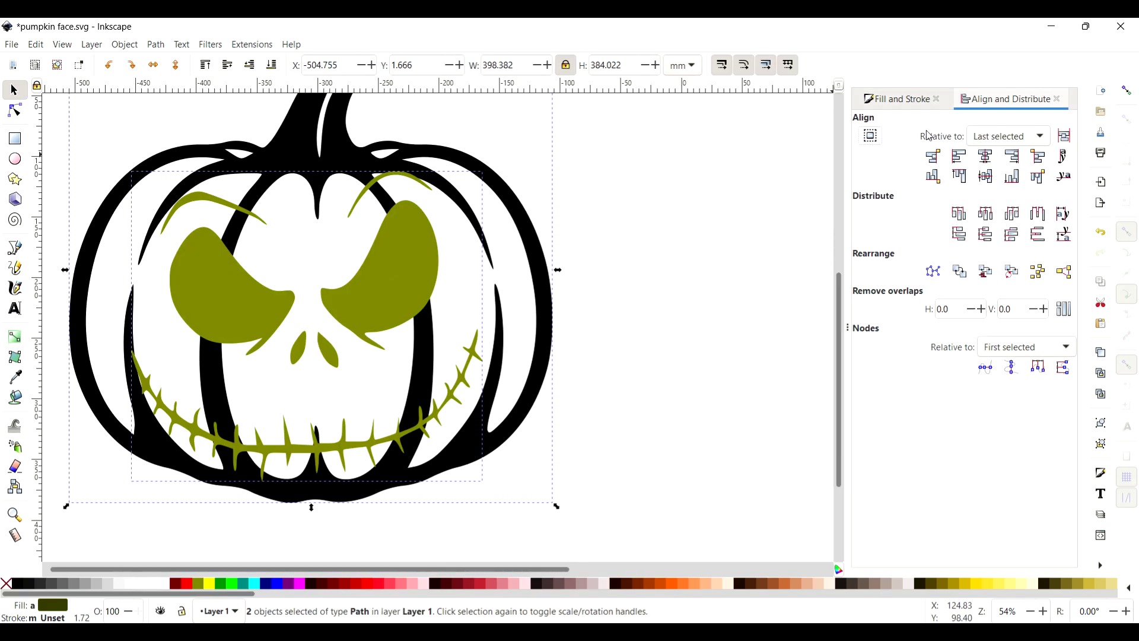
pyautogui.click(988, 162)
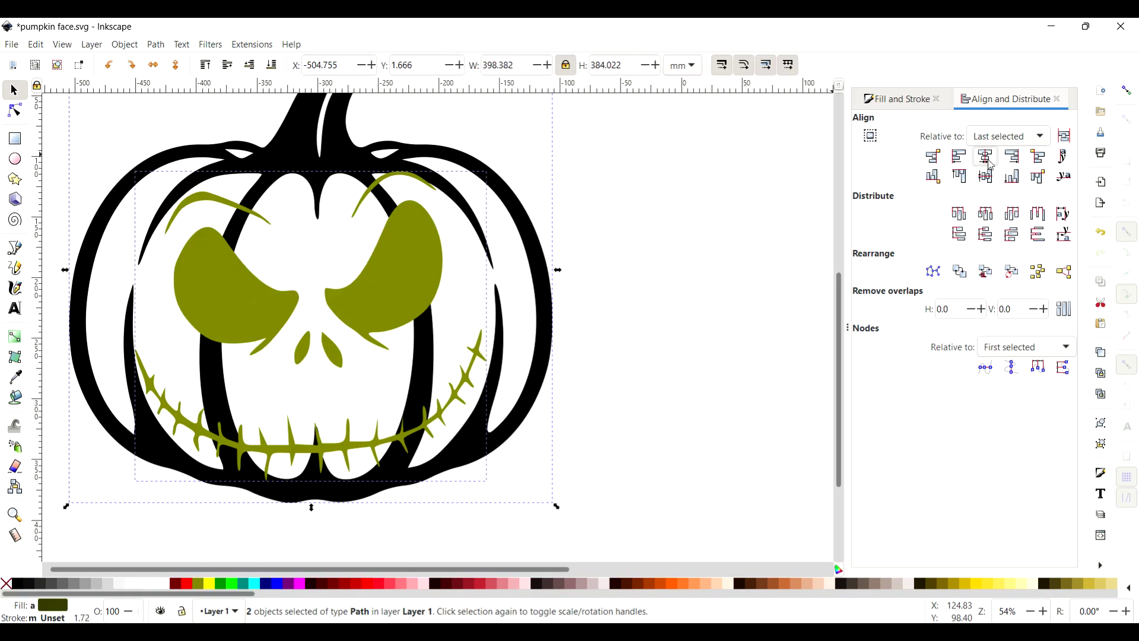
pyautogui.click(664, 411)
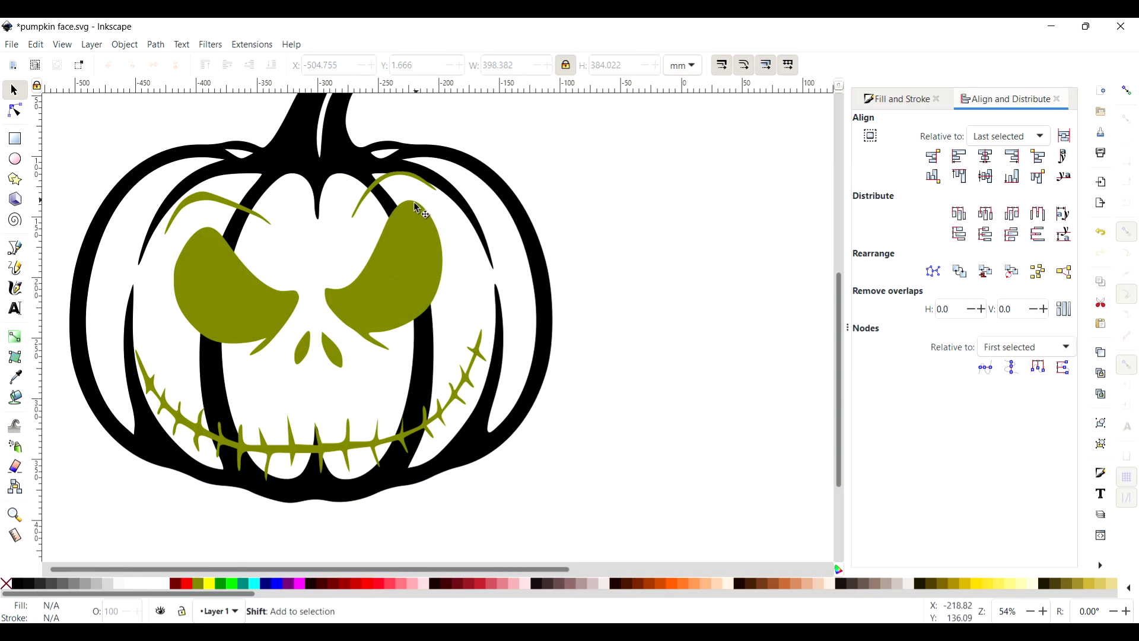
# Unite the olive face and the pumpkin into a single path.
pyautogui.click(414, 231)
pyautogui.keyDown('shift'); pyautogui.click(367, 159); pyautogui.keyUp('shift')
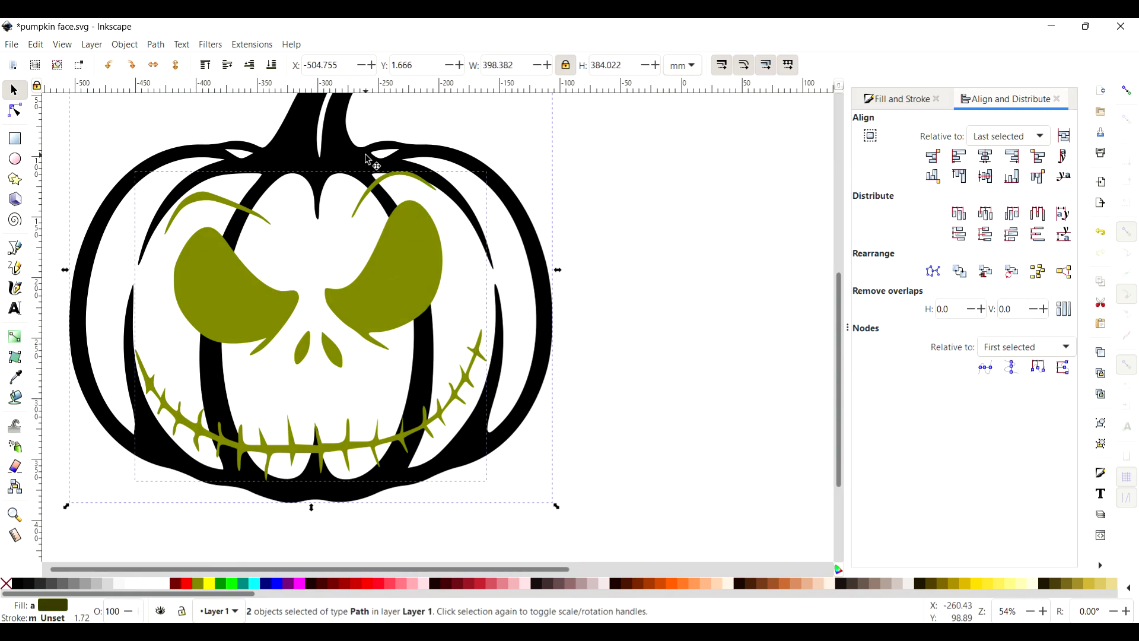
pyautogui.hotkey('ctrl', '+')
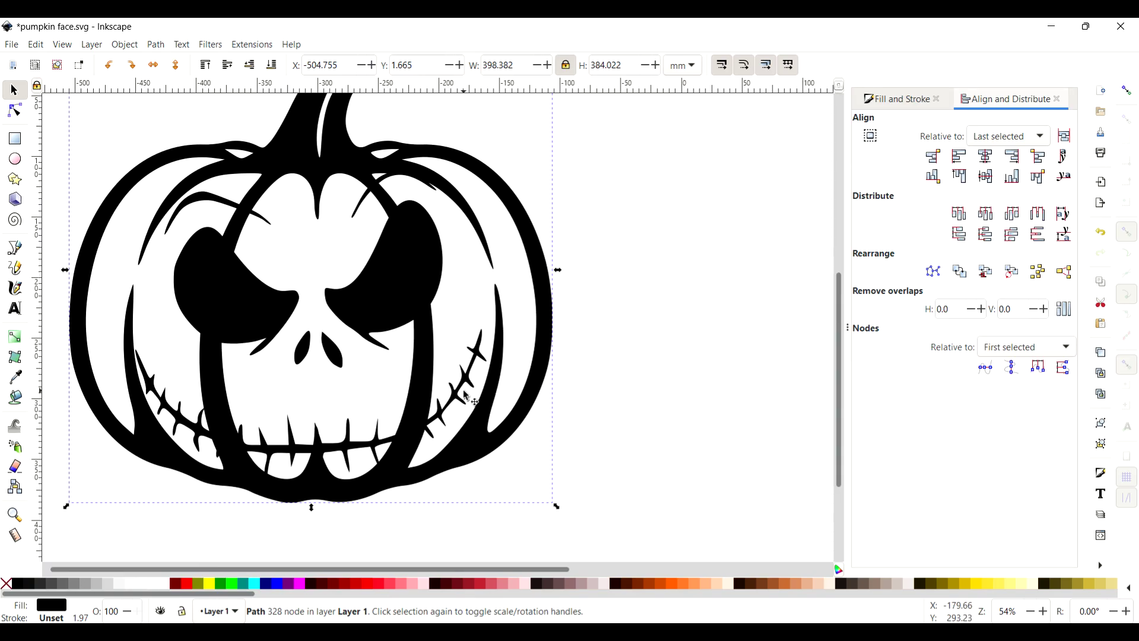
# Check the thickness of the mouth line's right part with a temporary circle about 2.7 mm wide, removing the circle when done.
pyautogui.keyDown('ctrl'); pyautogui.scroll(6, 466, 397); pyautogui.keyUp('ctrl')
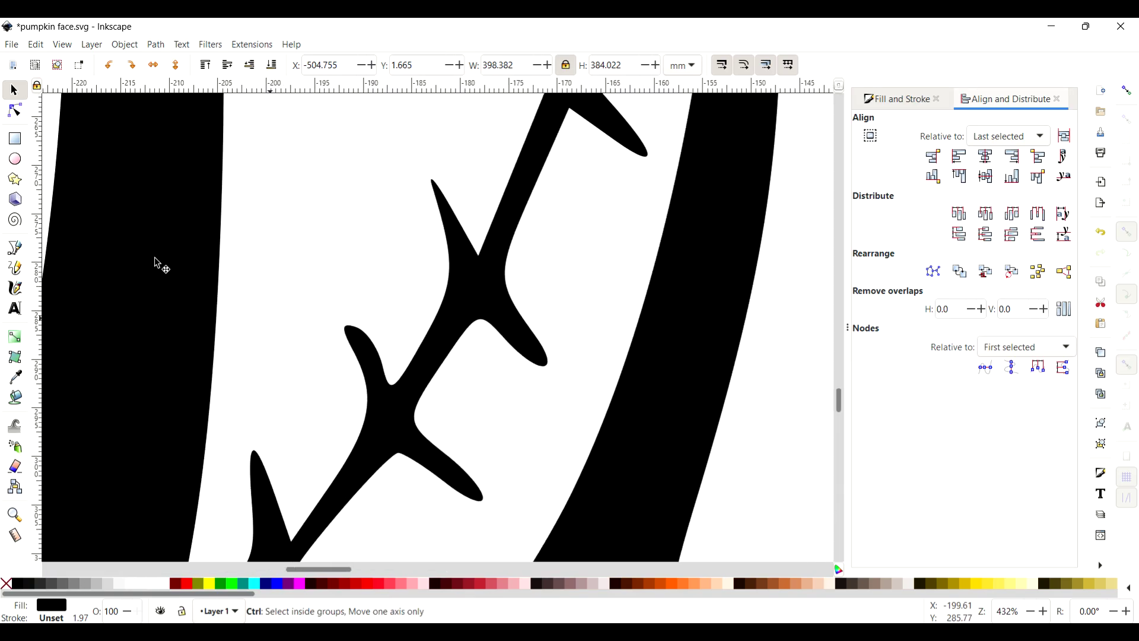
pyautogui.click(15, 159)
pyautogui.moveTo(348, 288); pyautogui.dragTo(372, 312)
pyautogui.click(15, 94)
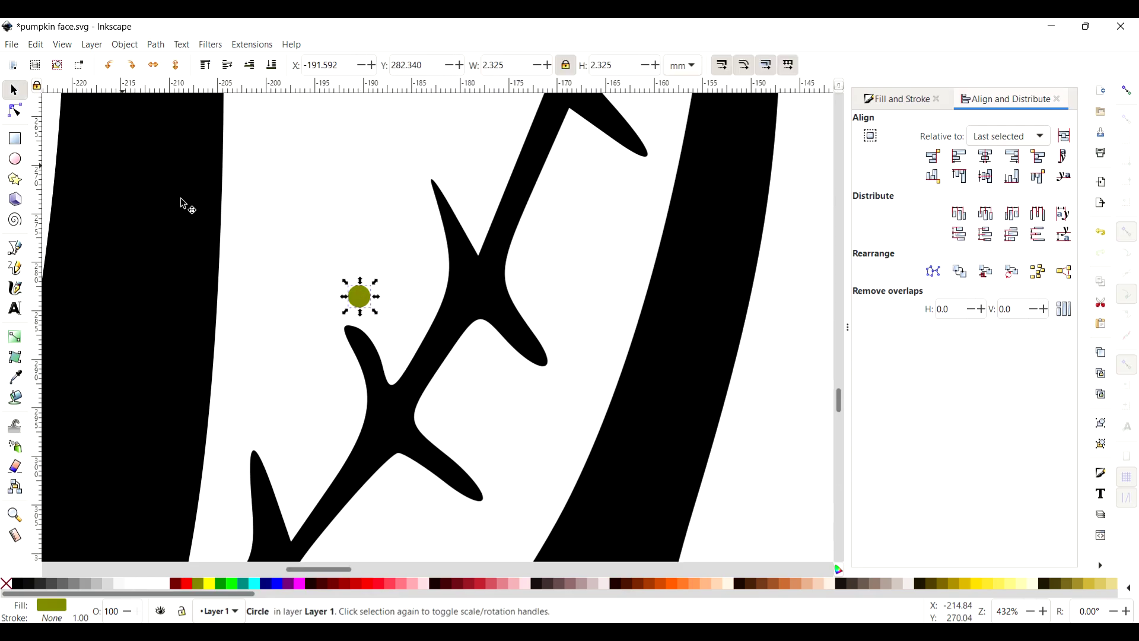
pyautogui.moveTo(370, 307); pyautogui.dragTo(497, 247)
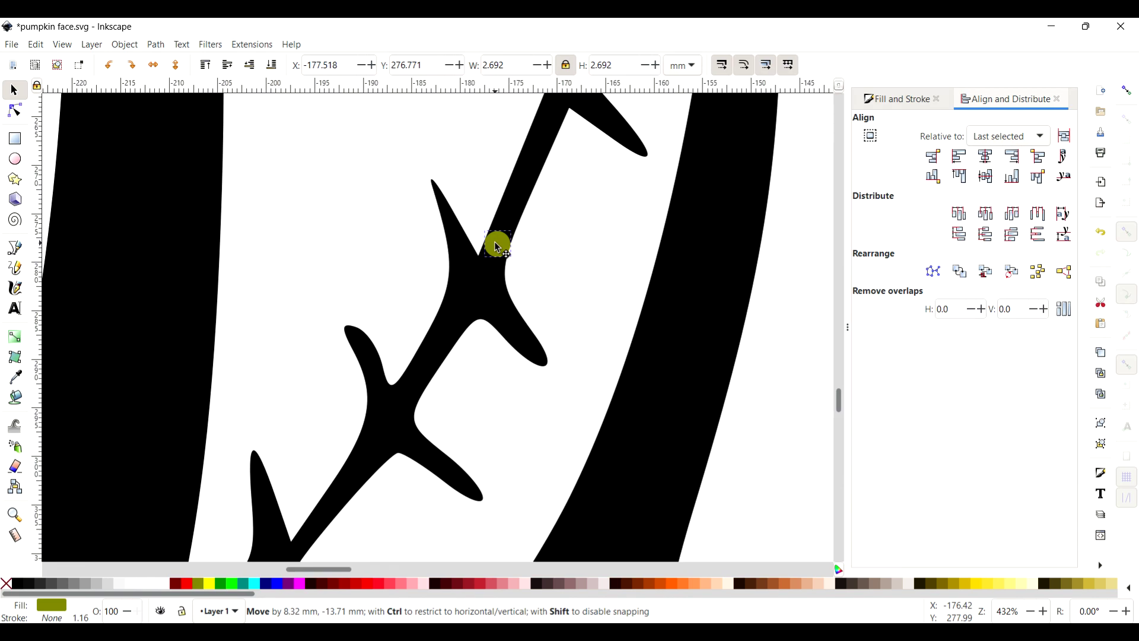
pyautogui.moveTo(498, 247); pyautogui.dragTo(320, 526)
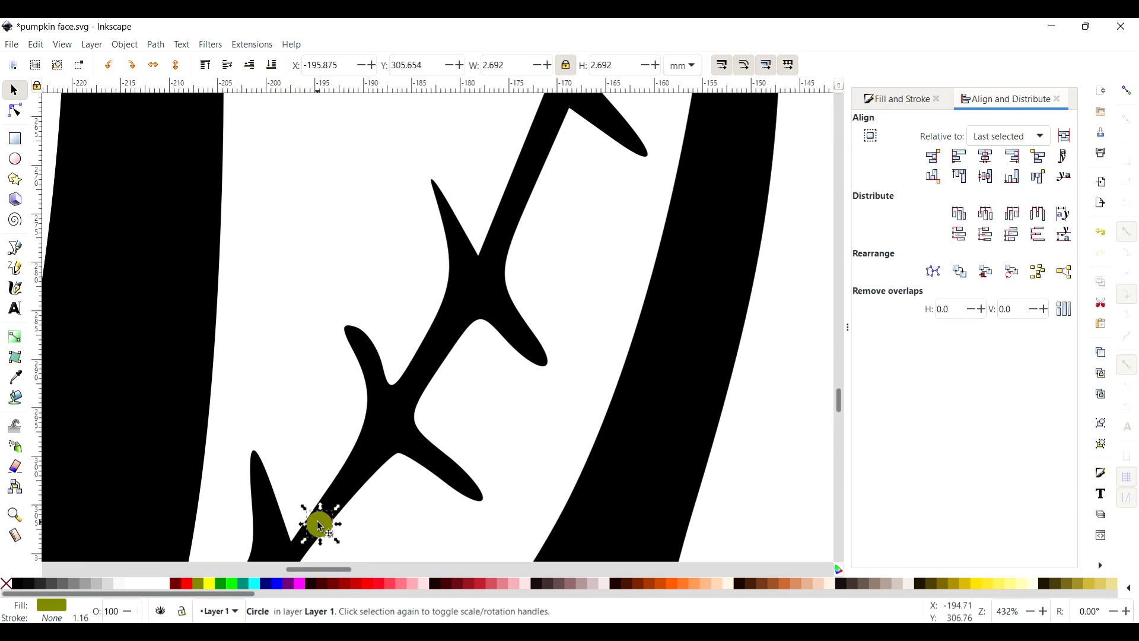
pyautogui.press('Delete')
# Thicken the lower part of the mouth line's right side by moving its edge nodes outward between the stitches.
pyautogui.scroll(-8, 332, 475)
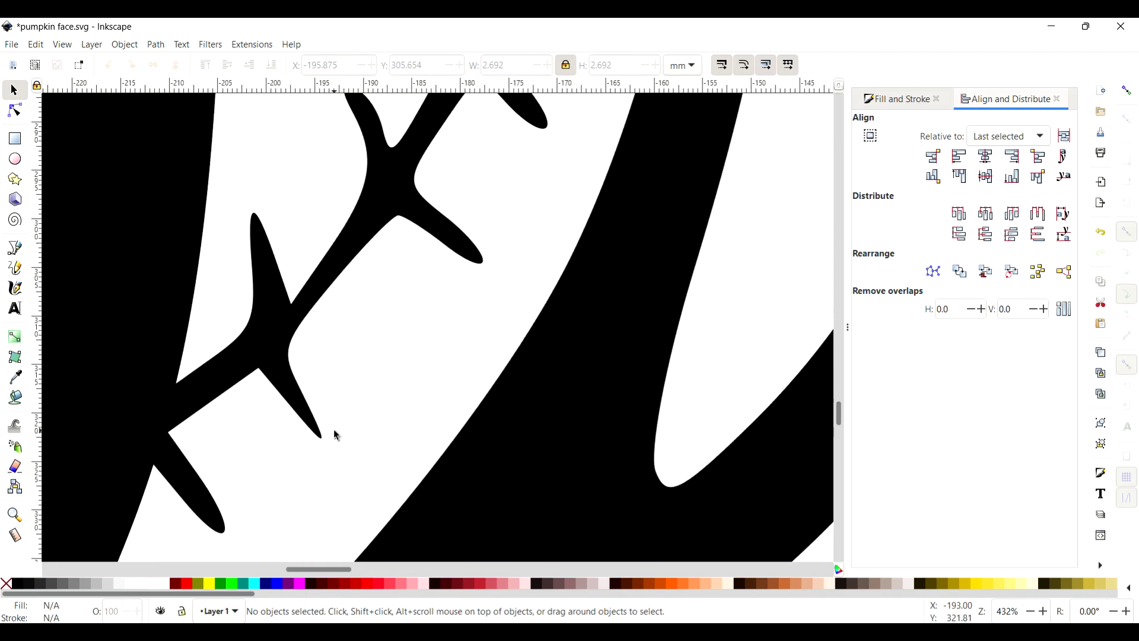
pyautogui.click(15, 111)
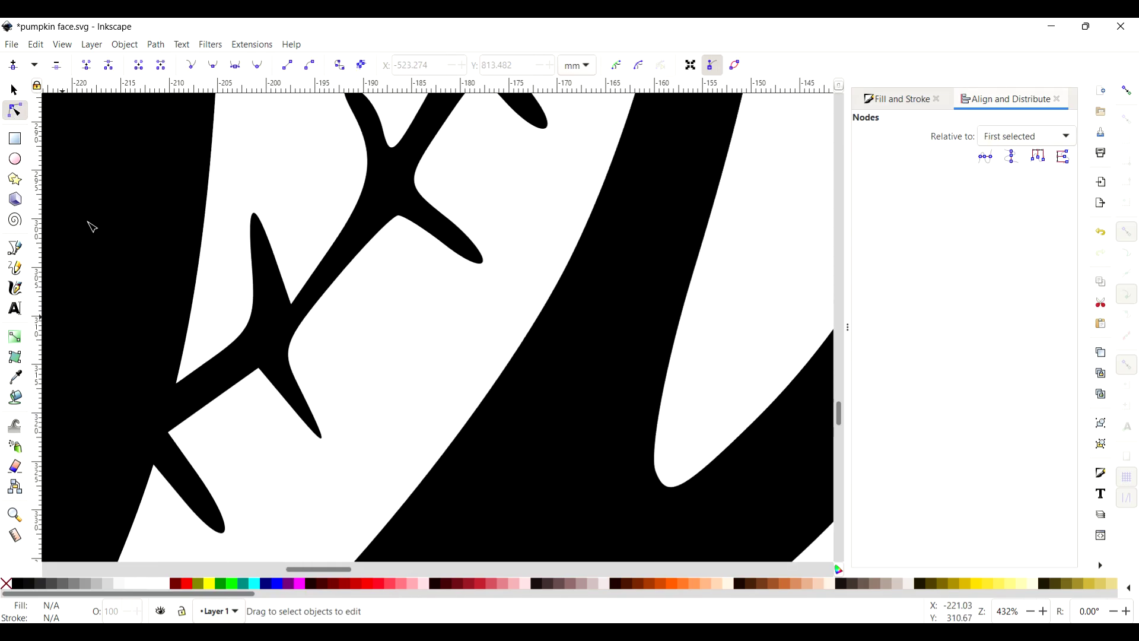
pyautogui.click(267, 363)
pyautogui.moveTo(293, 304); pyautogui.dragTo(347, 293)
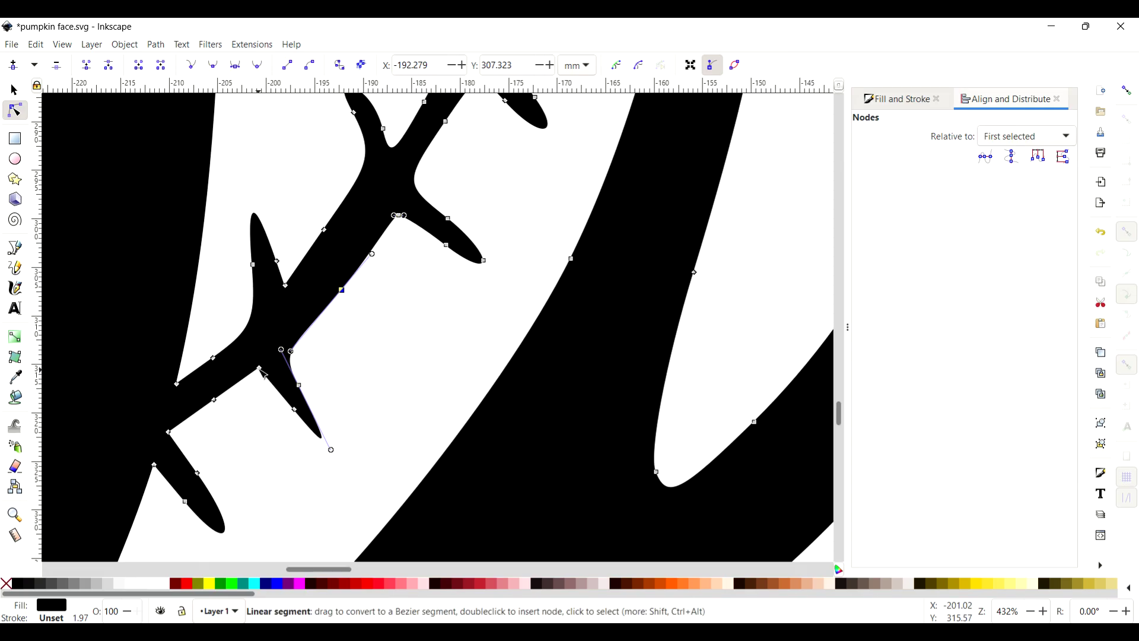
pyautogui.moveTo(260, 369); pyautogui.dragTo(182, 437)
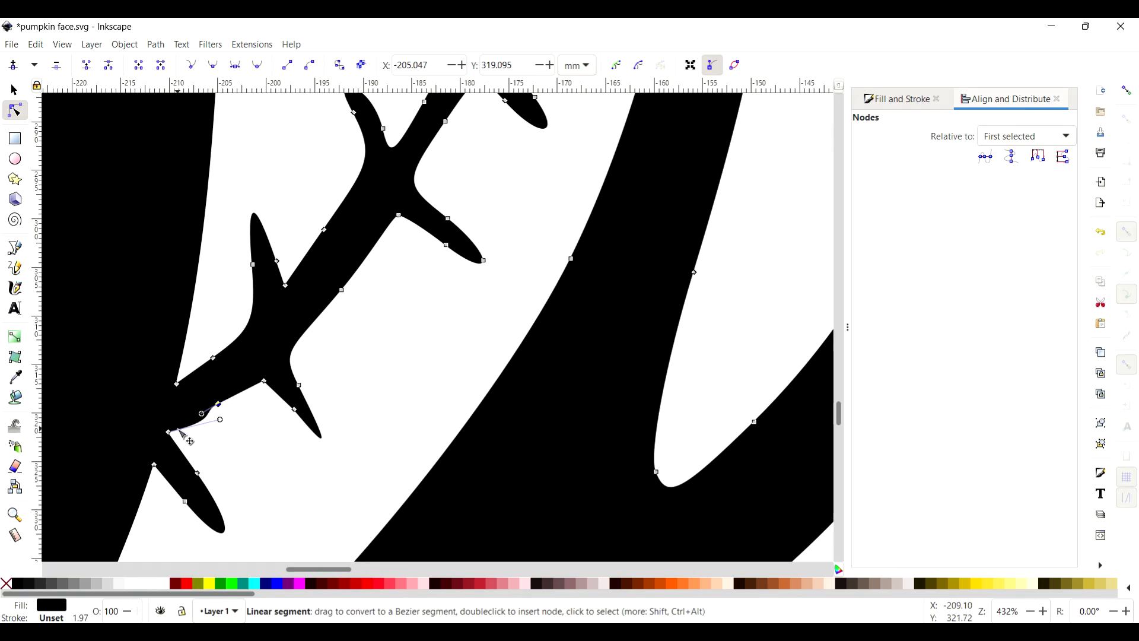
pyautogui.hotkey('ctrl', 'z')
pyautogui.moveTo(173, 436); pyautogui.dragTo(184, 444)
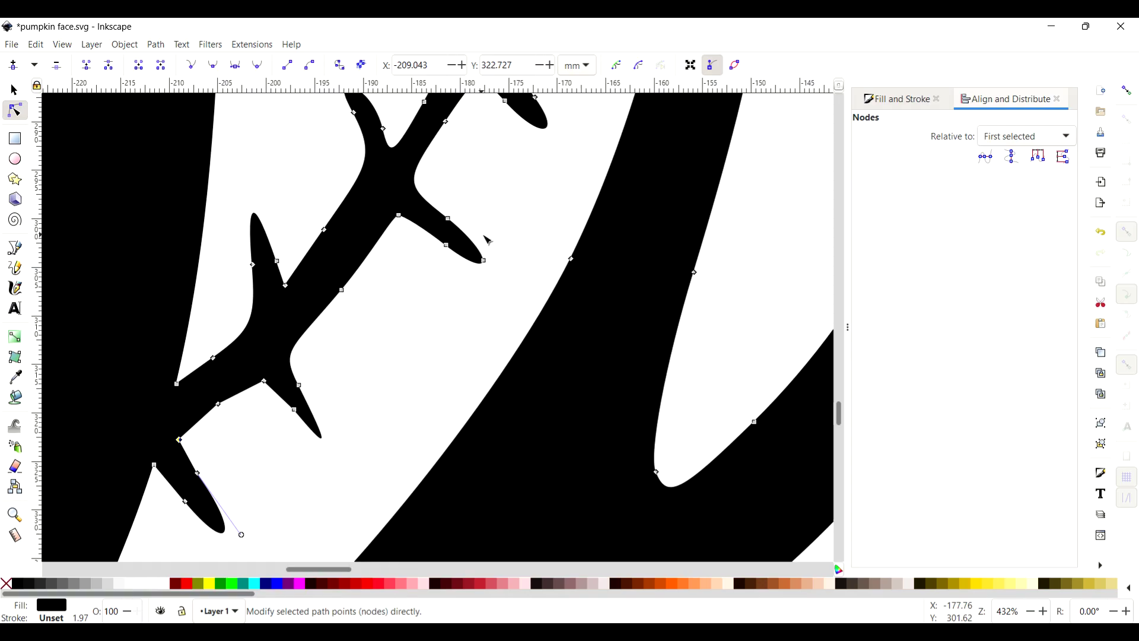
# Widen the upper part of the mouth line's right side, up to its tip, by moving the nodes around the stitches.
pyautogui.scroll(4, 484, 246)
pyautogui.moveTo(445, 216); pyautogui.dragTo(455, 226)
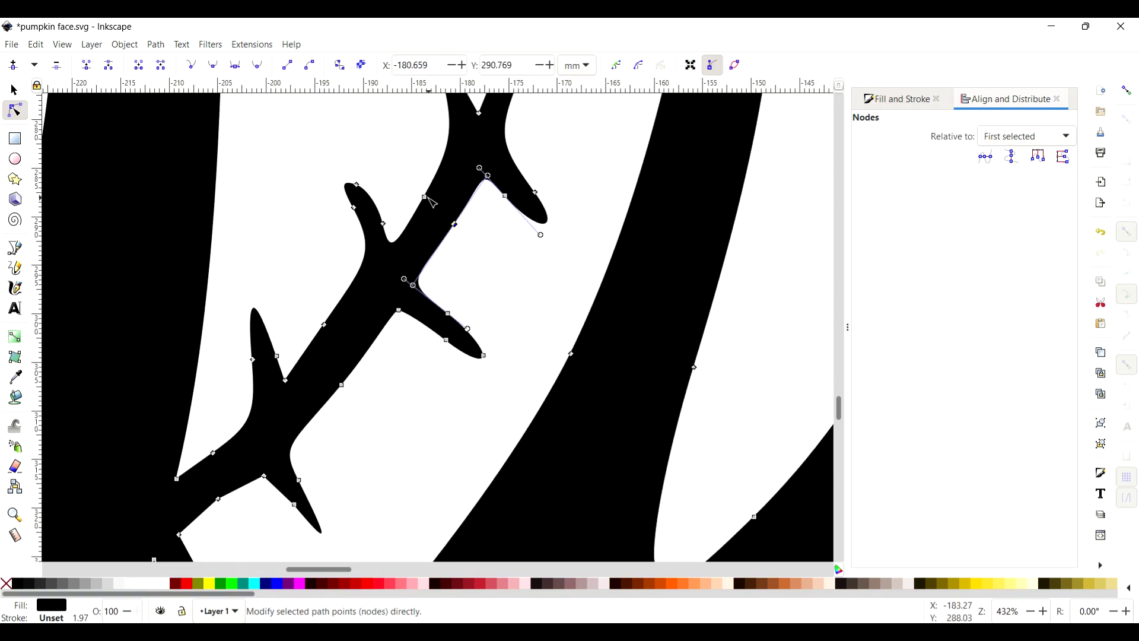
pyautogui.moveTo(430, 197); pyautogui.dragTo(429, 182)
pyautogui.scroll(8, 485, 220)
pyautogui.scroll(2, 484, 221)
pyautogui.moveTo(533, 285); pyautogui.dragTo(541, 292)
pyautogui.moveTo(569, 203); pyautogui.dragTo(577, 209)
pyautogui.moveTo(514, 270); pyautogui.dragTo(505, 263)
pyautogui.moveTo(479, 351); pyautogui.dragTo(474, 334)
pyautogui.moveTo(546, 186); pyautogui.dragTo(605, 160)
pyautogui.keyDown('ctrl'); pyautogui.scroll(-2, 574, 204); pyautogui.keyUp('ctrl')
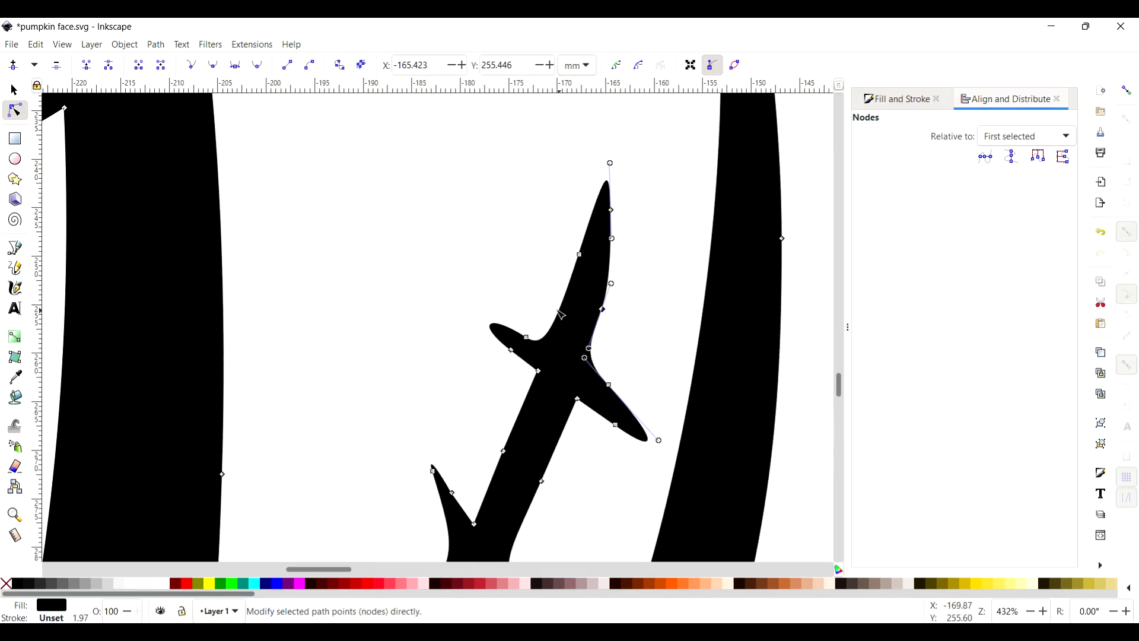
# Thicken the mouth line along the pumpkin's bottom centre by moving its nodes between the vertical stitches.
pyautogui.keyDown('ctrl'); pyautogui.scroll(-3, 605, 160); pyautogui.keyUp('ctrl')
pyautogui.keyDown('ctrl'); pyautogui.scroll(3, 546, 327); pyautogui.keyUp('ctrl')
pyautogui.keyDown('ctrl'); pyautogui.scroll(1, 546, 327); pyautogui.keyUp('ctrl')
pyautogui.moveTo(532, 269); pyautogui.dragTo(518, 233)
pyautogui.moveTo(467, 287); pyautogui.dragTo(436, 267)
pyautogui.moveTo(330, 287); pyautogui.dragTo(332, 283)
pyautogui.moveTo(263, 285); pyautogui.dragTo(272, 280)
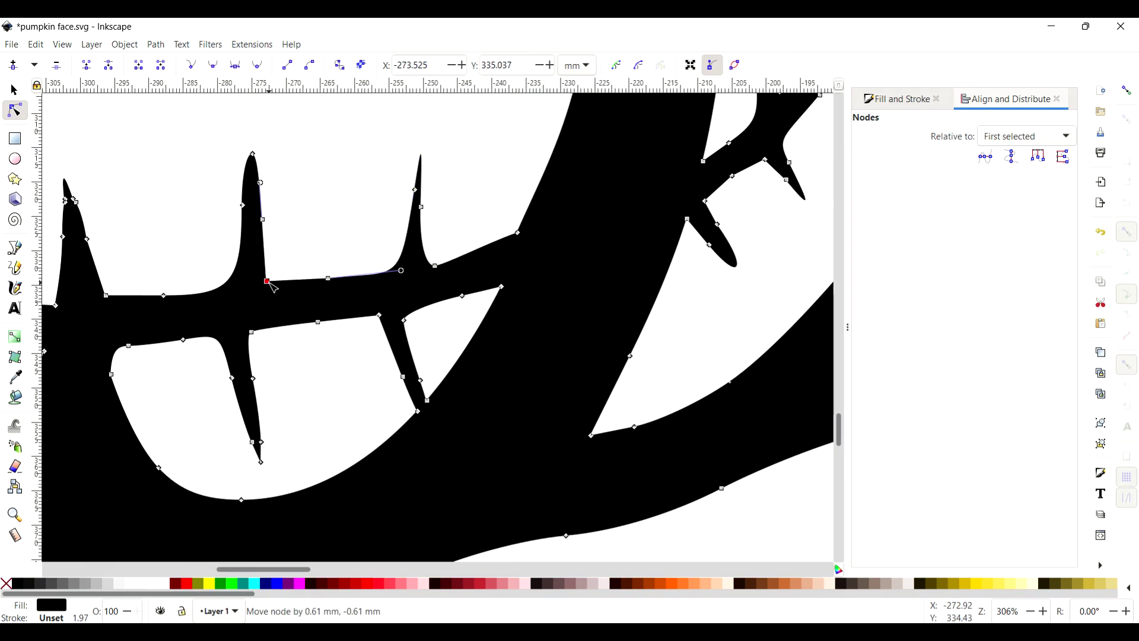
# Adjust the nodes between the stitches near the mouth line's left end to widen it, and deselect the path.
pyautogui.hscroll(-10, 328, 328)
pyautogui.scroll(5, 328, 328)
pyautogui.hscroll(-5, 328, 328)
pyautogui.click(190, 274)
pyautogui.moveTo(190, 274); pyautogui.dragTo(170, 226)
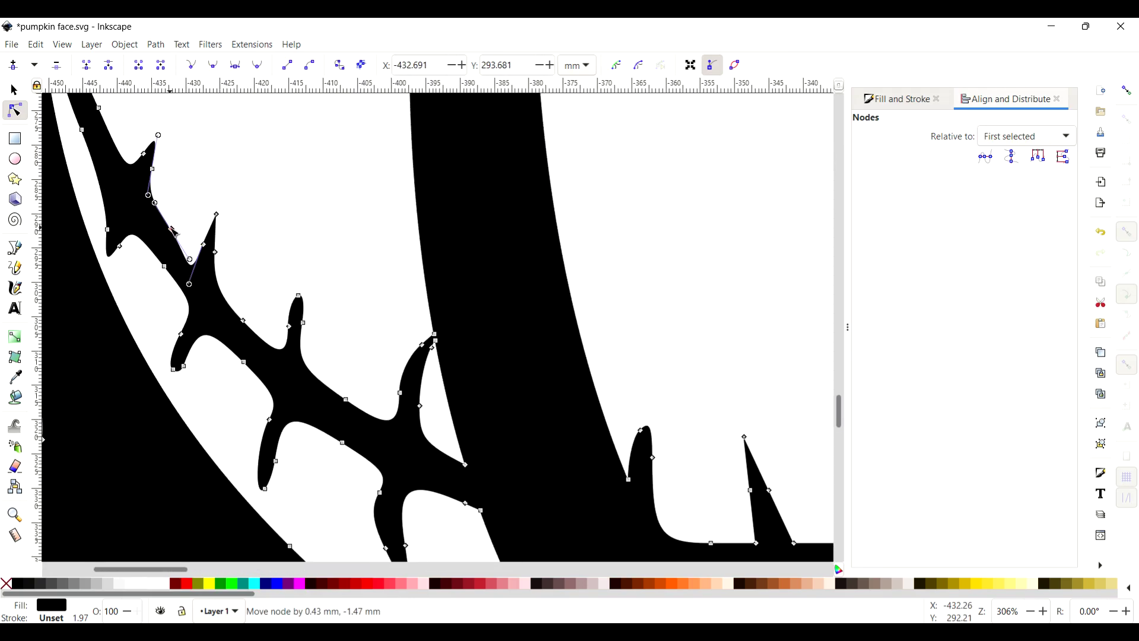
pyautogui.click(204, 245)
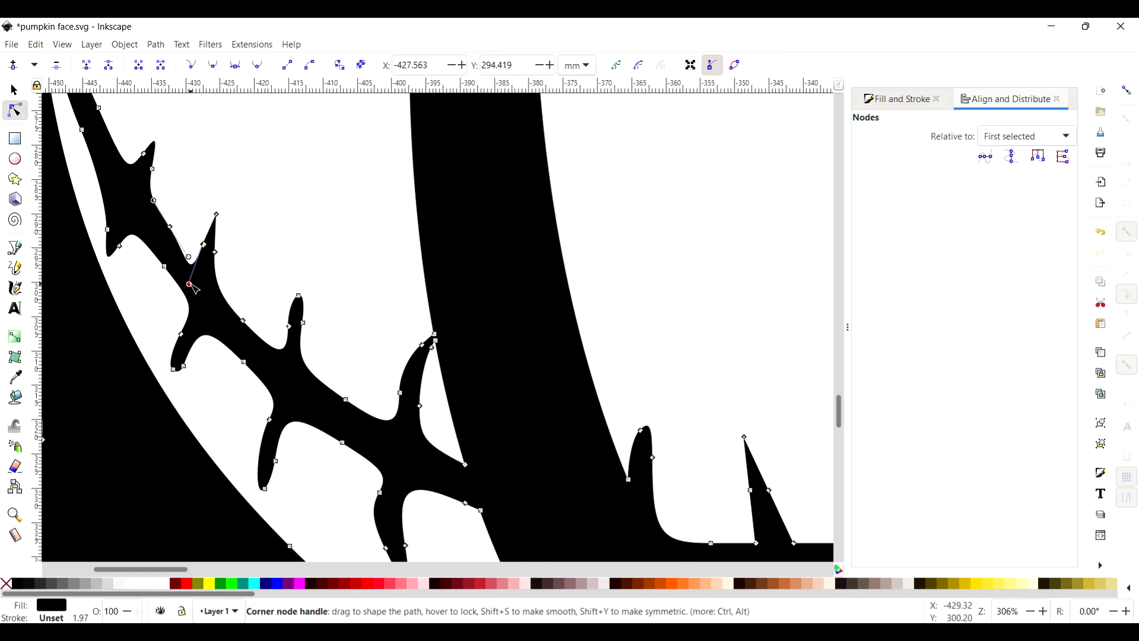
pyautogui.scroll(-1, 191, 257)
pyautogui.scroll(-6, 191, 257)
pyautogui.scroll(6, 273, 275)
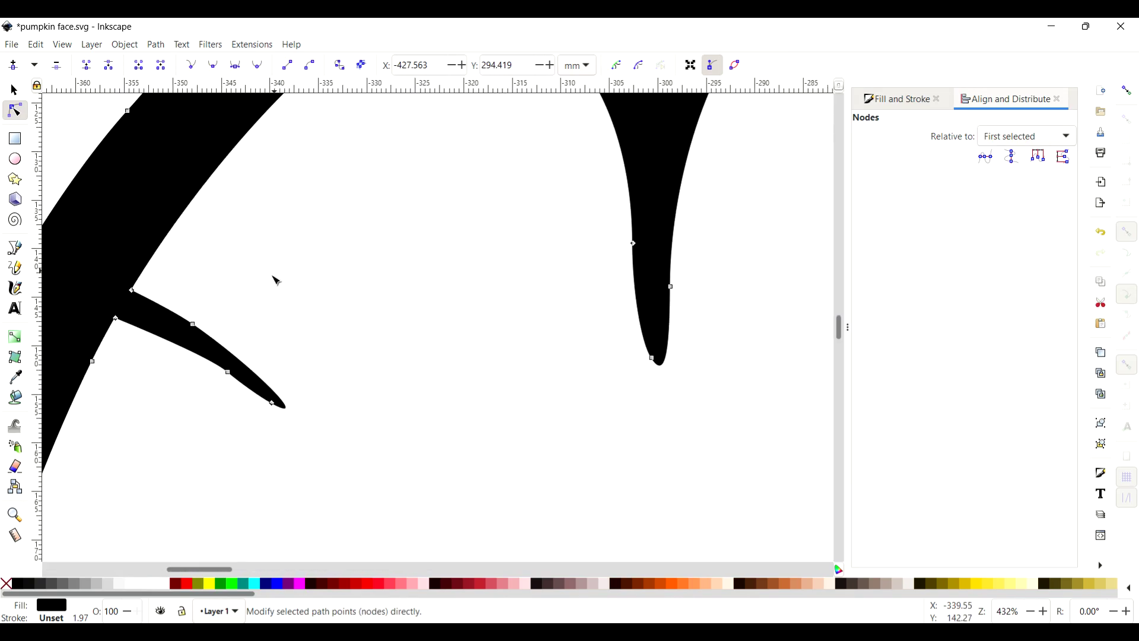
pyautogui.scroll(-6, 231, 323)
pyautogui.click(336, 440)
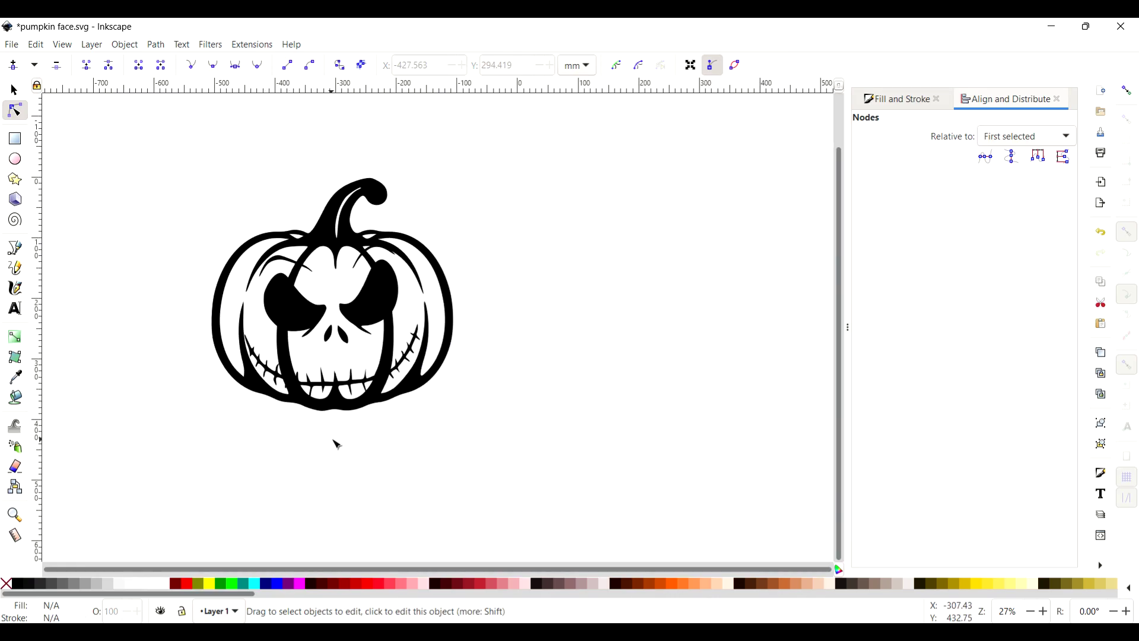
# Place a copy of the finished pumpkin to the right of the original and break it apart into separate paths.
pyautogui.scroll(1, 373, 392)
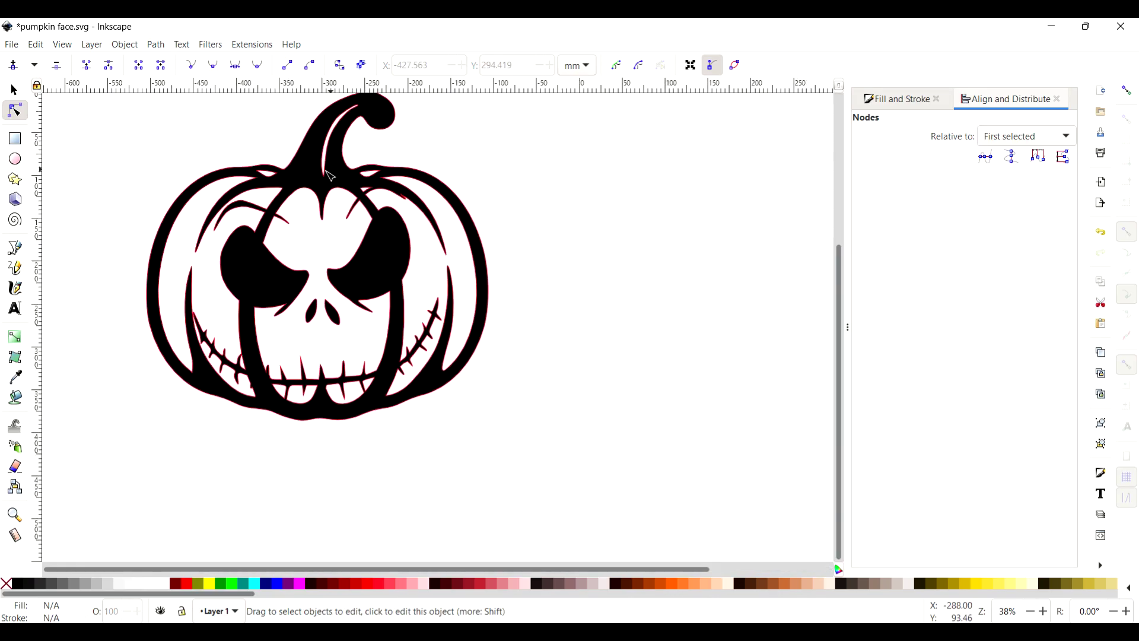
pyautogui.click(331, 173)
pyautogui.click(14, 89)
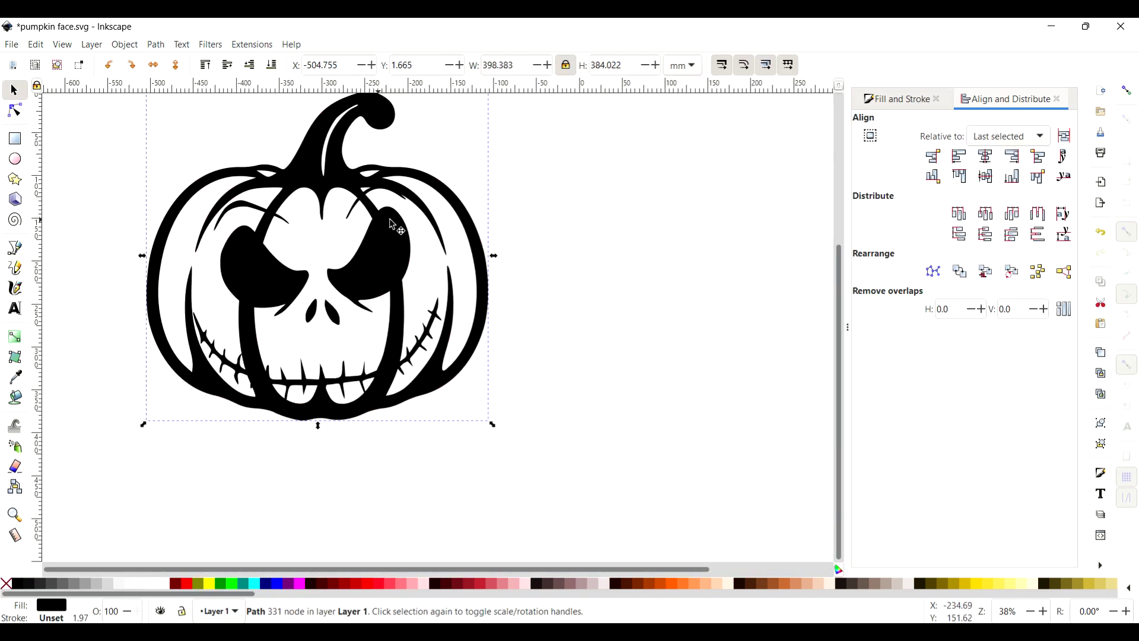
pyautogui.hotkey('ctrl', 'v')
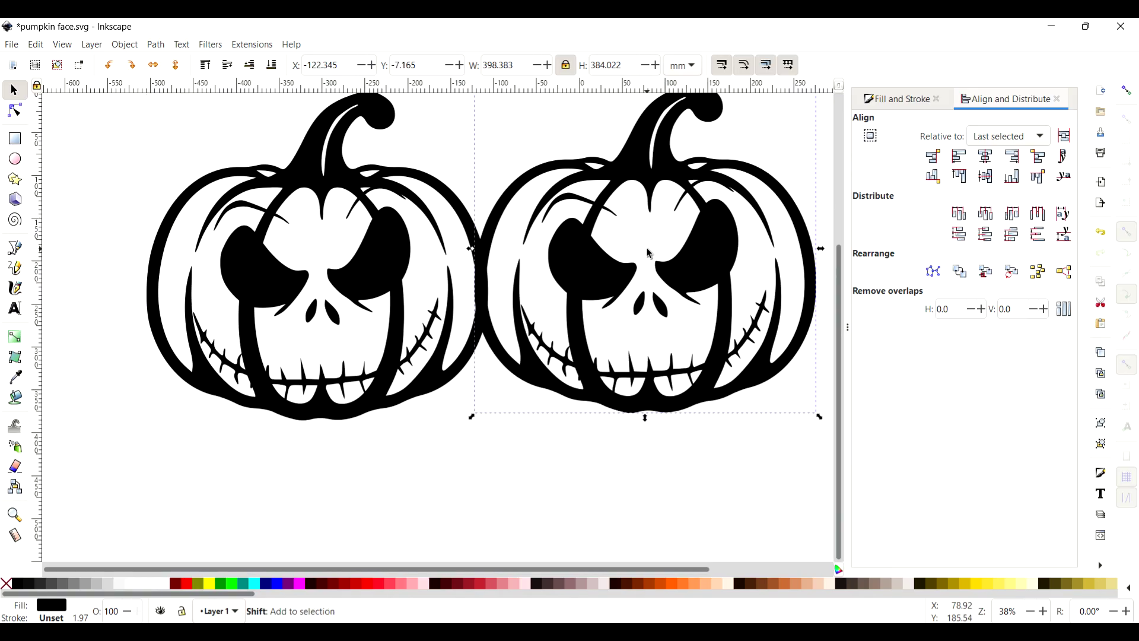
pyautogui.hscroll(7, 484, 282)
pyautogui.moveTo(498, 279); pyautogui.dragTo(527, 281)
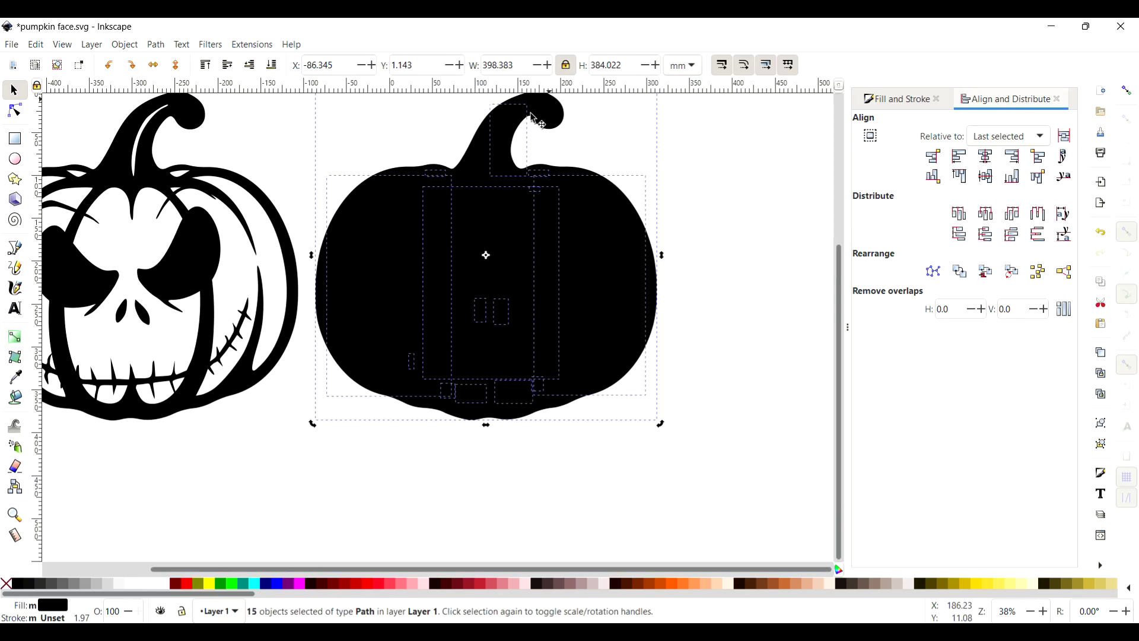
# Delete the outer silhouette of the broken-apart pumpkin copy and select all its remaining inner pieces.
pyautogui.click(735, 207)
pyautogui.click(622, 228)
pyautogui.press('ctrl')
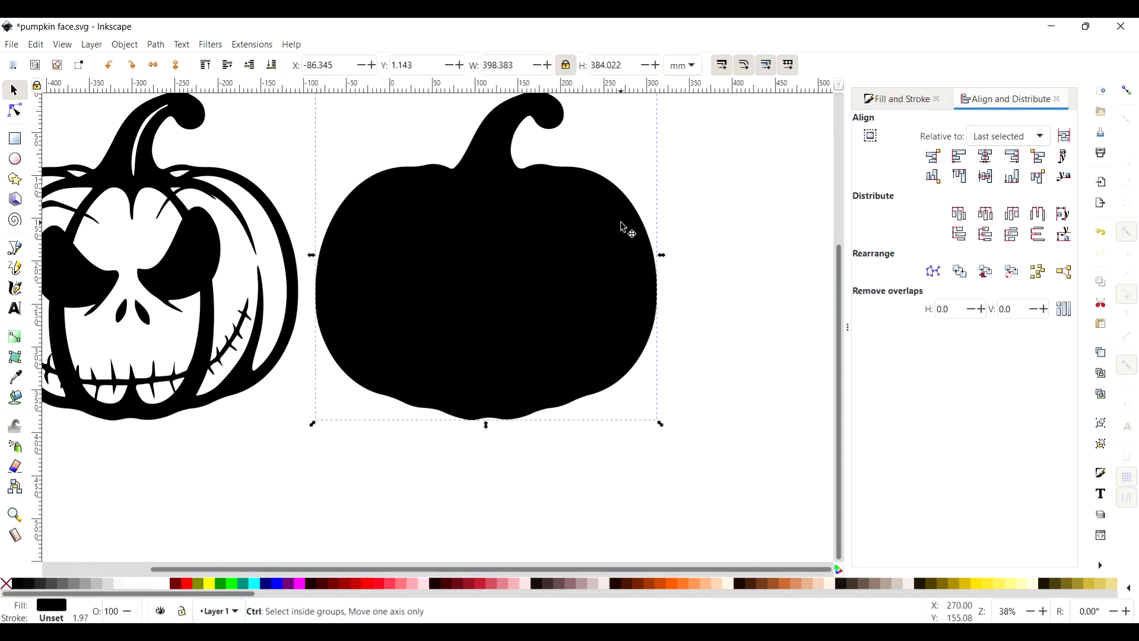
pyautogui.press('Delete')
pyautogui.moveTo(657, 403); pyautogui.dragTo(315, 97)
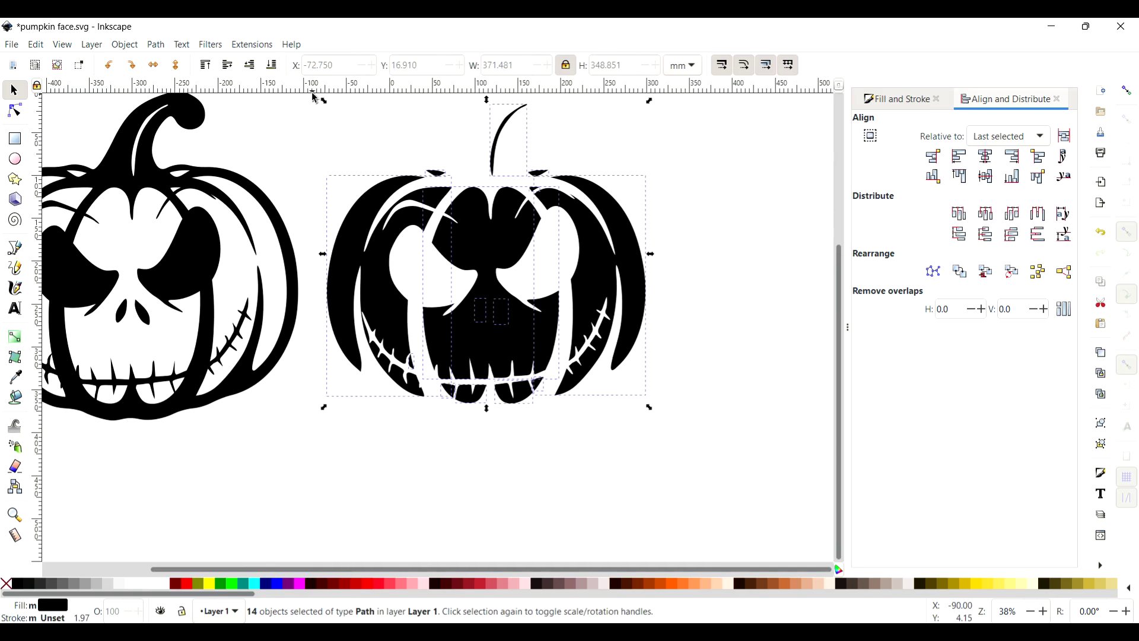
# Replace the selected inner pieces with a pasted copy of the solid pumpkin silhouette and rotate it 90° counter-clockwise.
pyautogui.press('Delete')
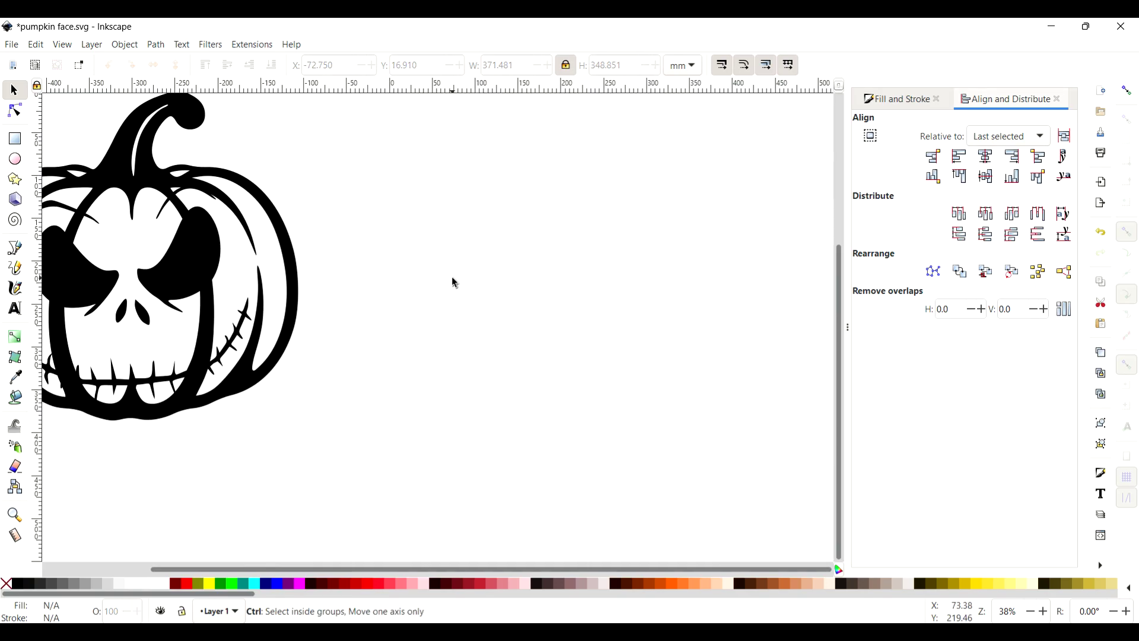
pyautogui.hotkey('ctrl', 'v')
pyautogui.moveTo(455, 282); pyautogui.dragTo(502, 268)
pyautogui.click(116, 69)
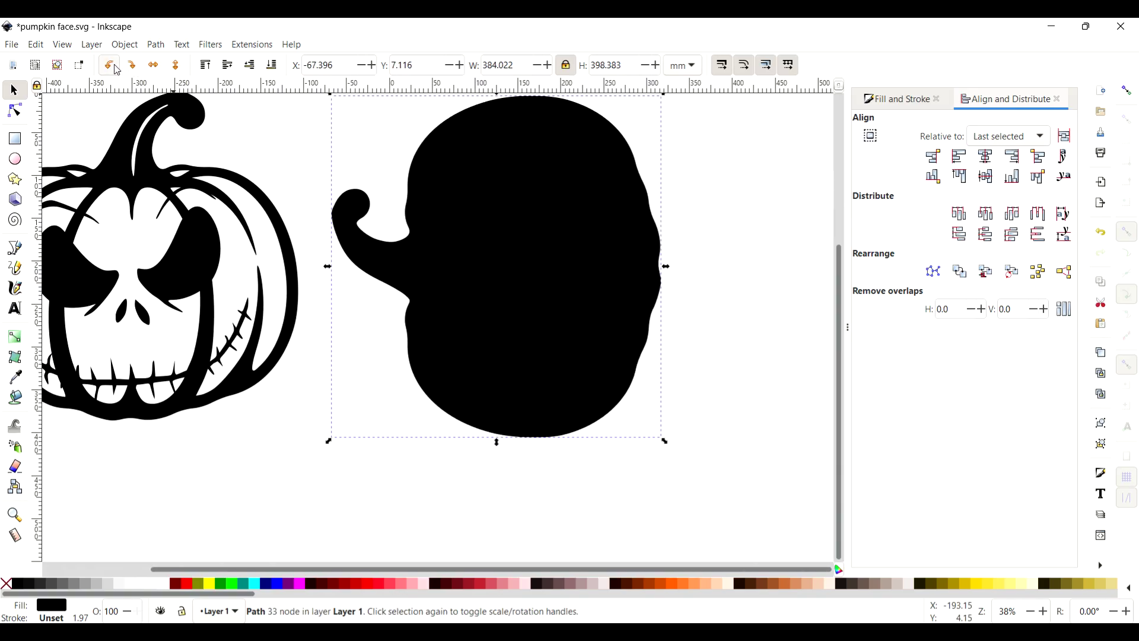
# Rotate the face pumpkin 90° clockwise, place it left of the silhouette with the stems side by side, and align their top edges.
pyautogui.click(144, 170)
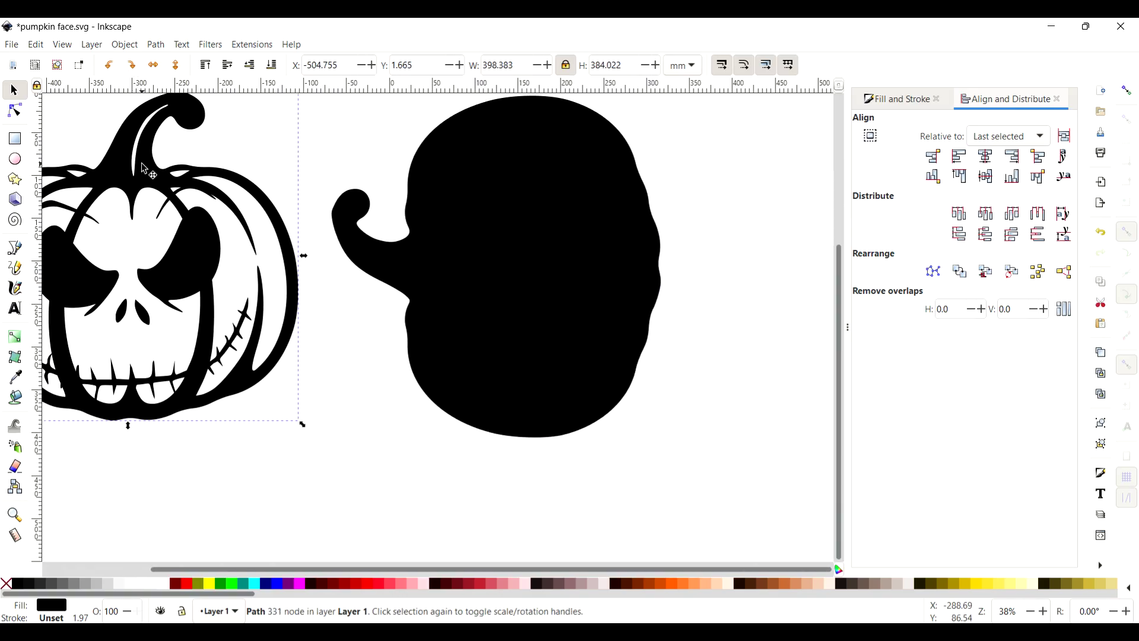
pyautogui.click(130, 66)
pyautogui.moveTo(211, 265); pyautogui.dragTo(320, 290)
pyautogui.keyDown('shift'); pyautogui.click(546, 272); pyautogui.keyUp('shift')
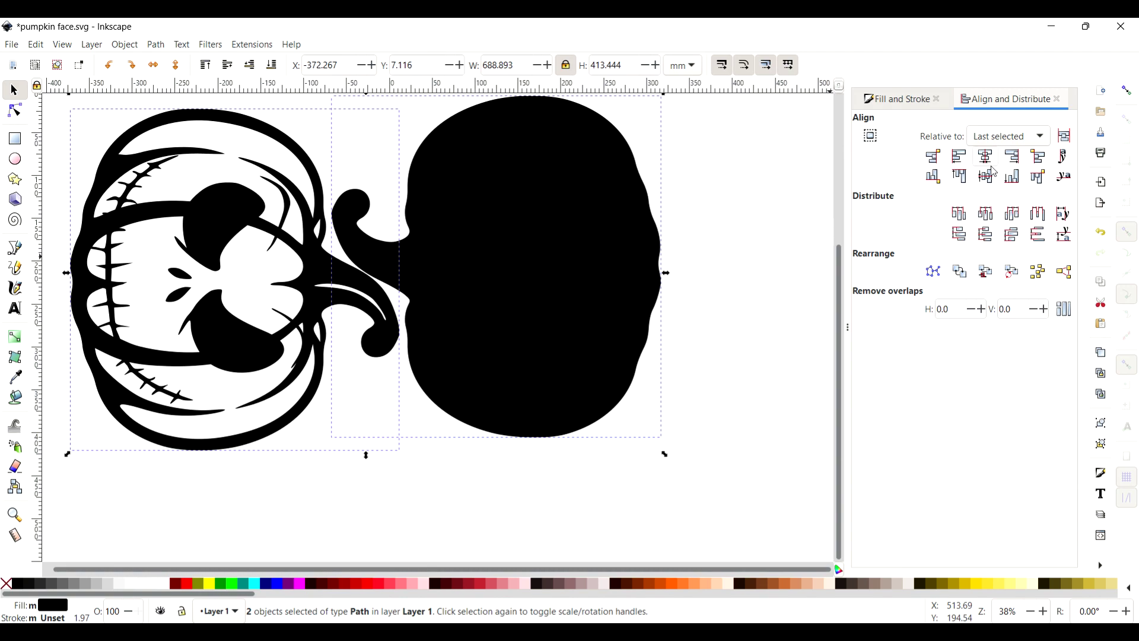
pyautogui.click(961, 176)
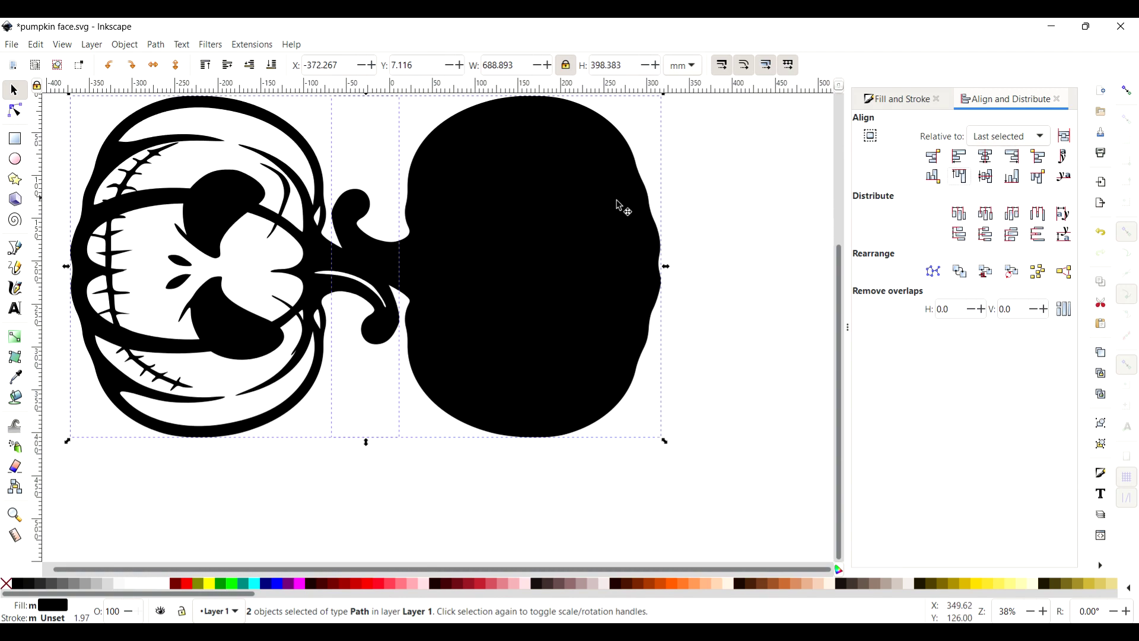
# Move the silhouette about 21 mm right to separate the two stems, select both pumpkins, and save the file.
pyautogui.press('Escape')
pyautogui.click(493, 302)
pyautogui.moveTo(493, 302); pyautogui.dragTo(513, 295)
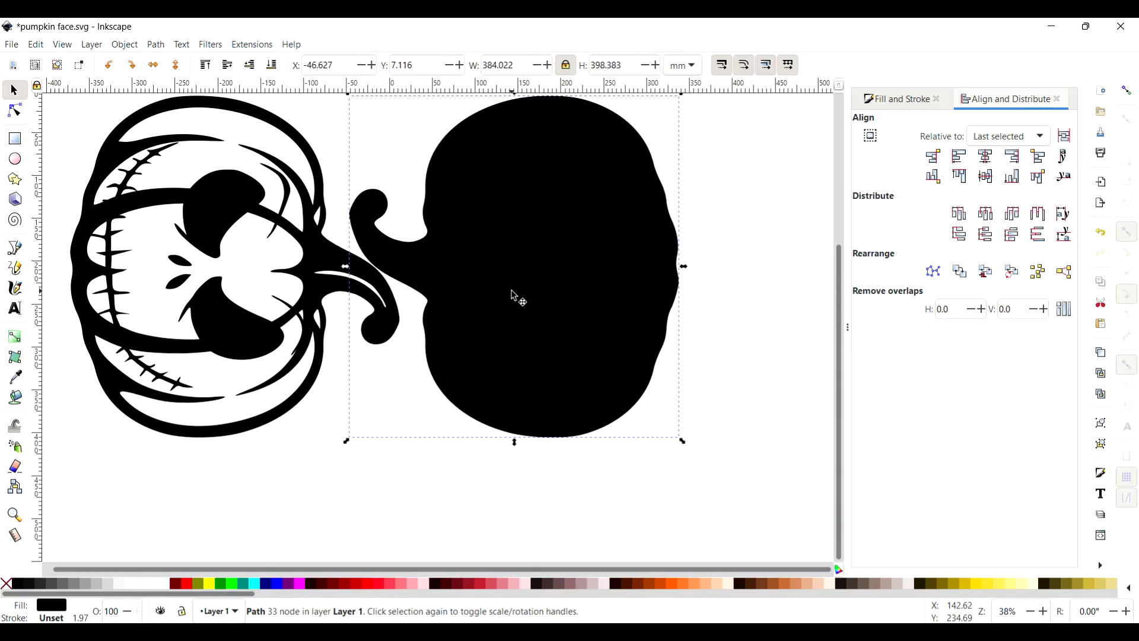
pyautogui.keyDown('shift'); pyautogui.click(325, 359); pyautogui.keyUp('shift')
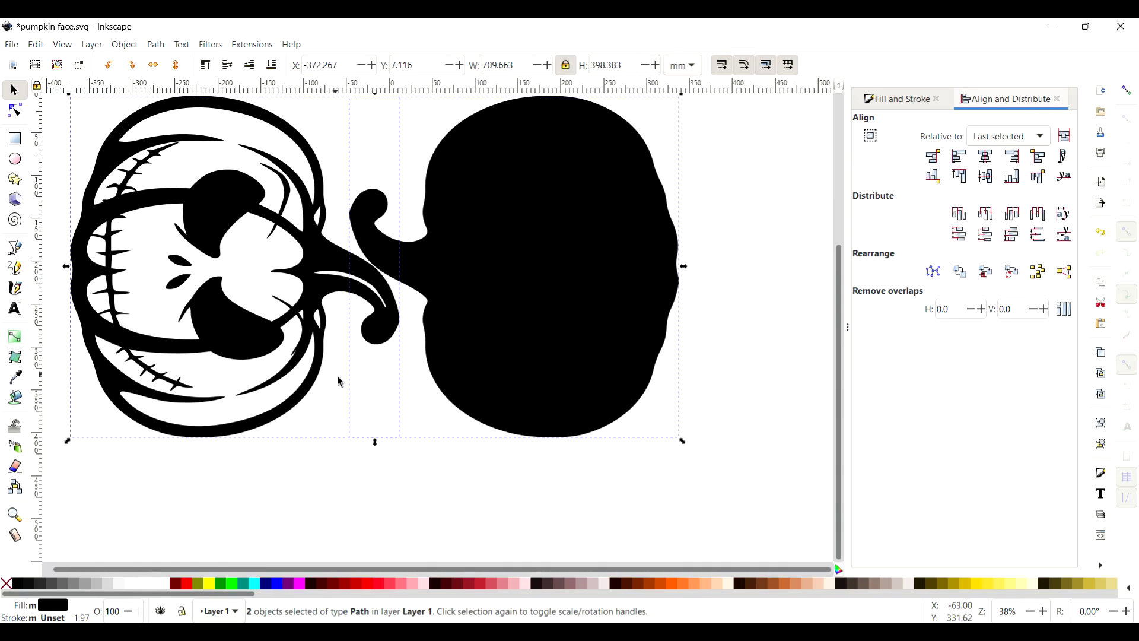
pyautogui.scroll(-1, 682, 546)
pyautogui.hotkey('ctrl', 's')
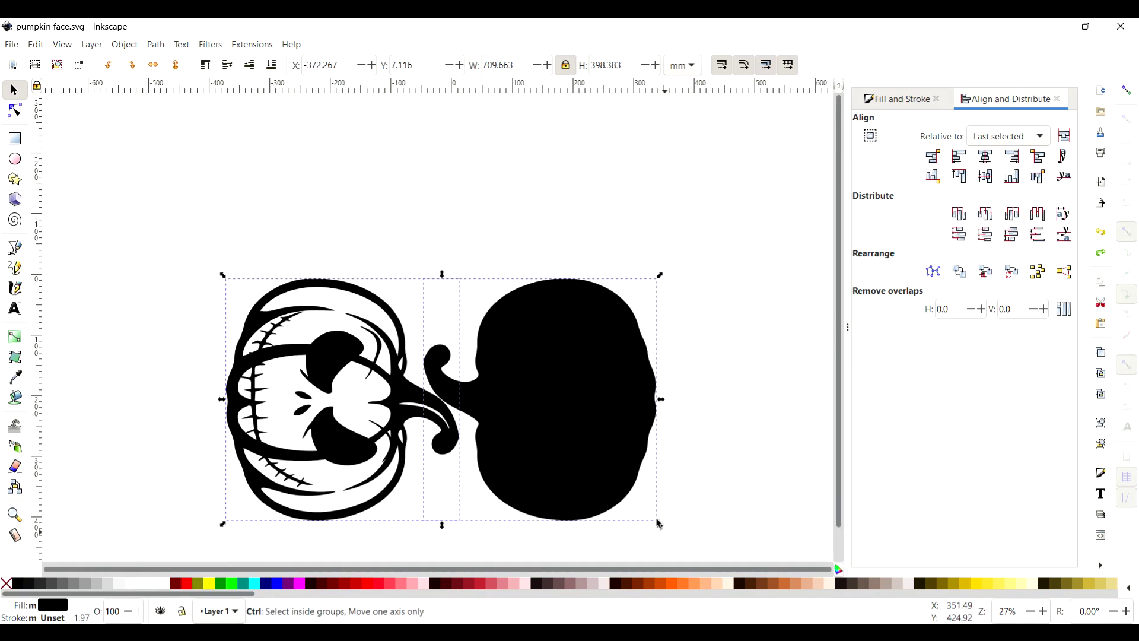
# Switch to LightBurn, paste both pumpkins, and move them inside the laser bed area.
pyautogui.click(757, 560)
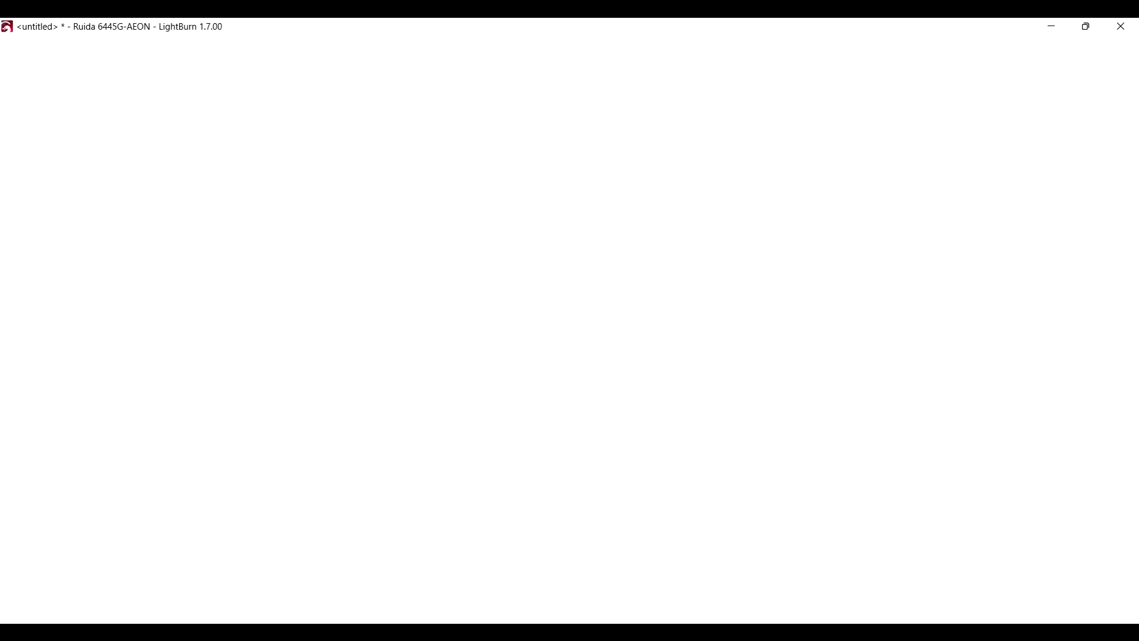
pyautogui.press('Escape')
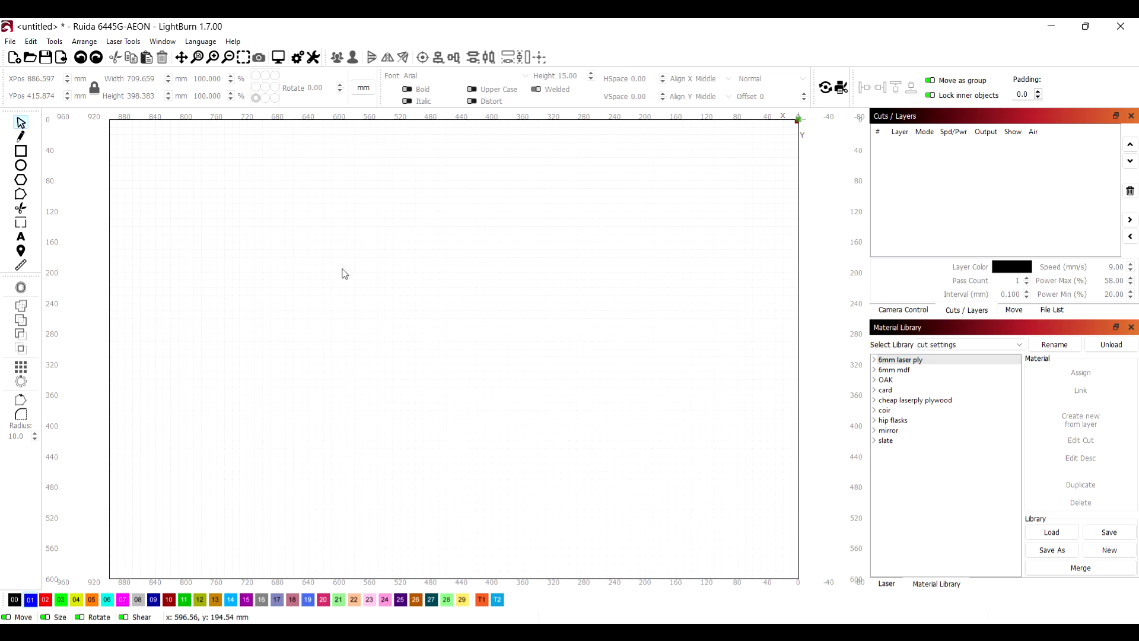
pyautogui.hotkey('ctrl', 'v')
pyautogui.click(338, 267)
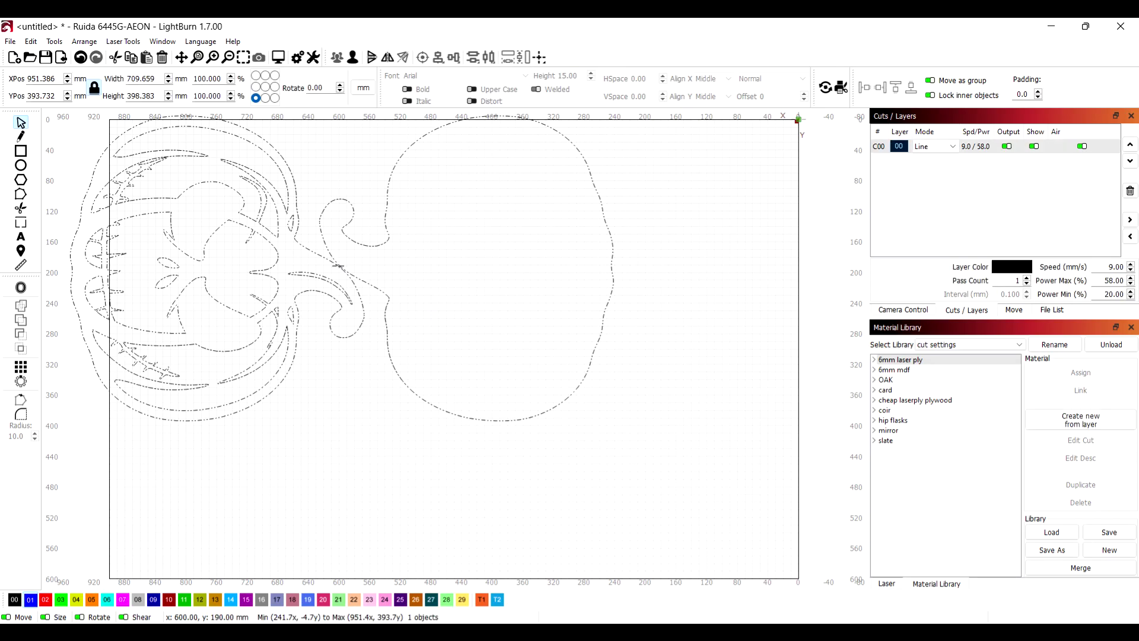
pyautogui.moveTo(338, 269); pyautogui.dragTo(396, 289)
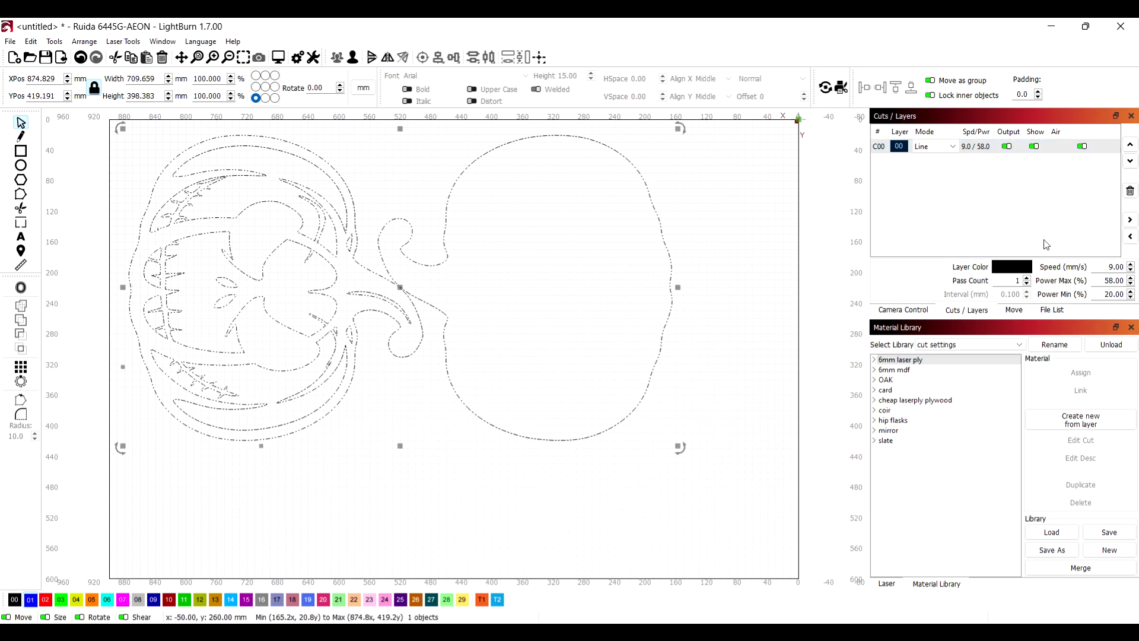
# Choose the Aeon Camera and show its overlay of the laser bed behind the design.
pyautogui.click(903, 310)
pyautogui.click(973, 132)
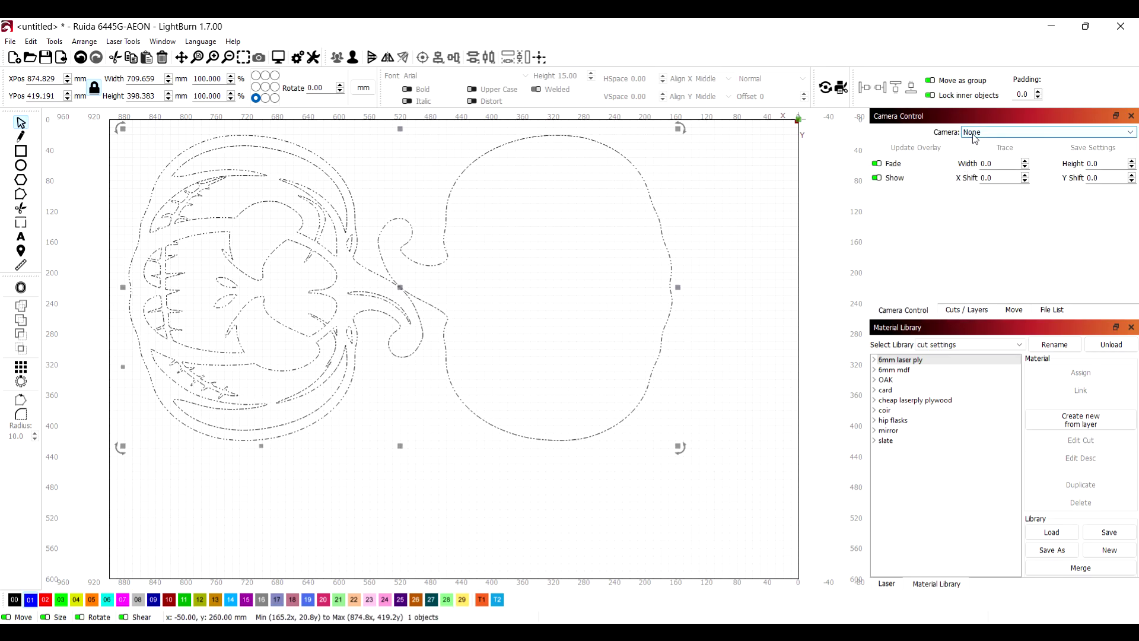
pyautogui.click(976, 143)
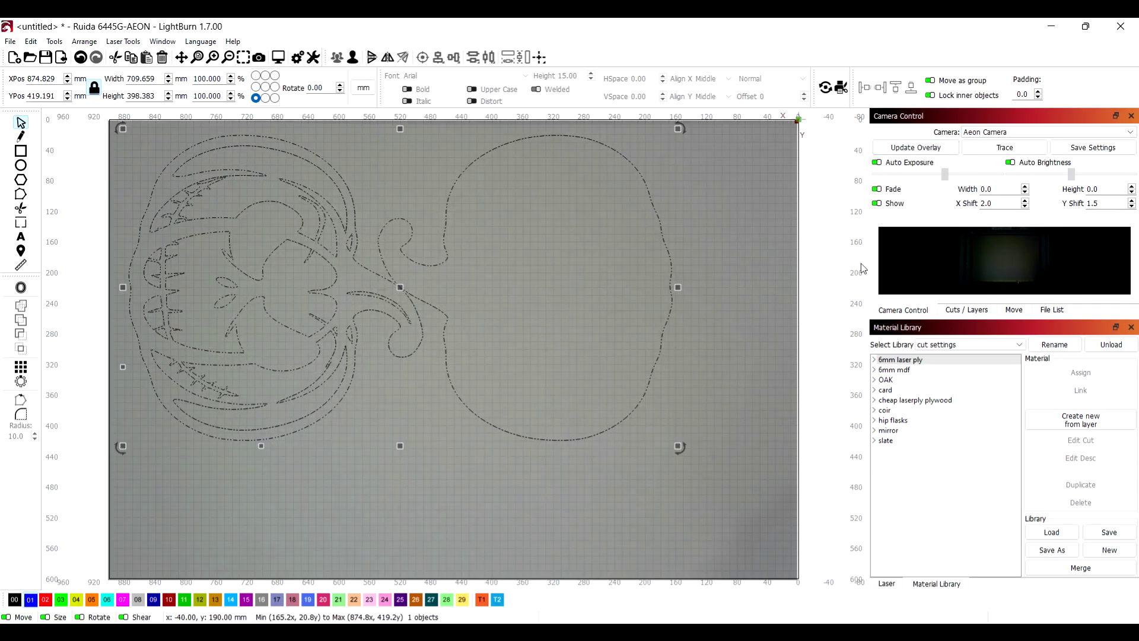
# Assign the 6.00 mm cut preset for 6mm mdf to the design, and check the preset's and layer's cut settings.
pyautogui.click(920, 371)
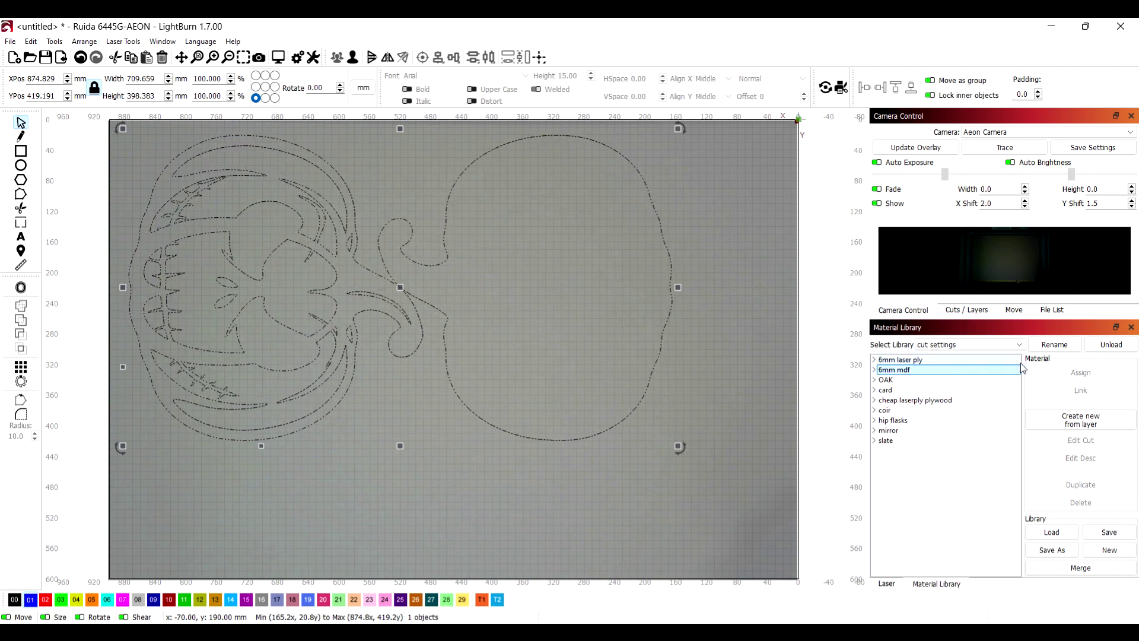
pyautogui.doubleClick(978, 369)
pyautogui.click(973, 392)
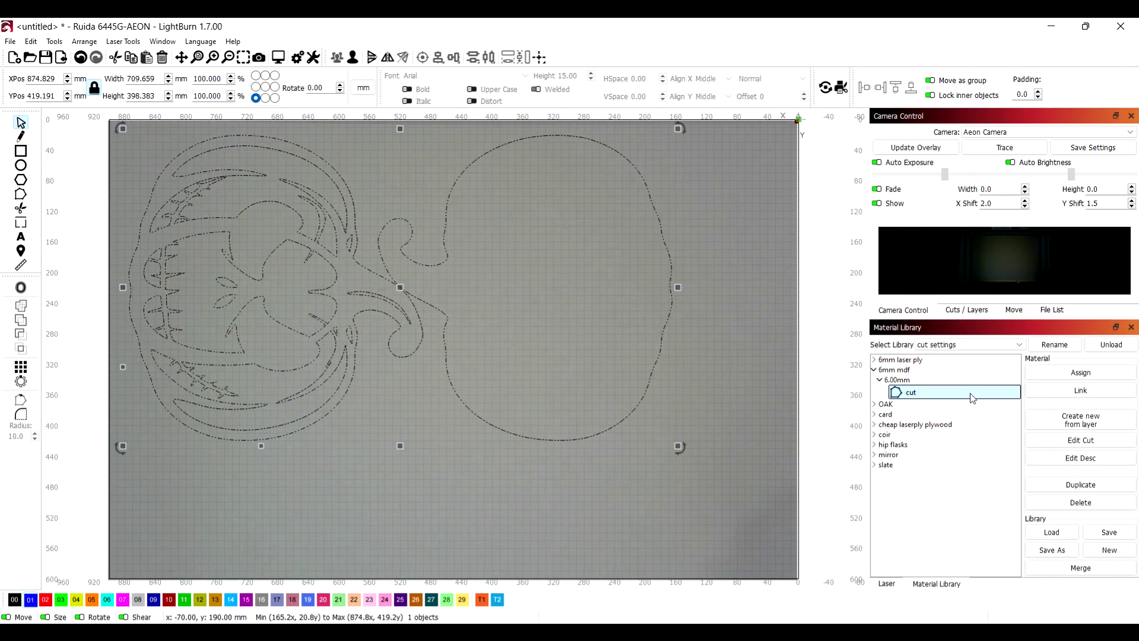
pyautogui.click(1081, 374)
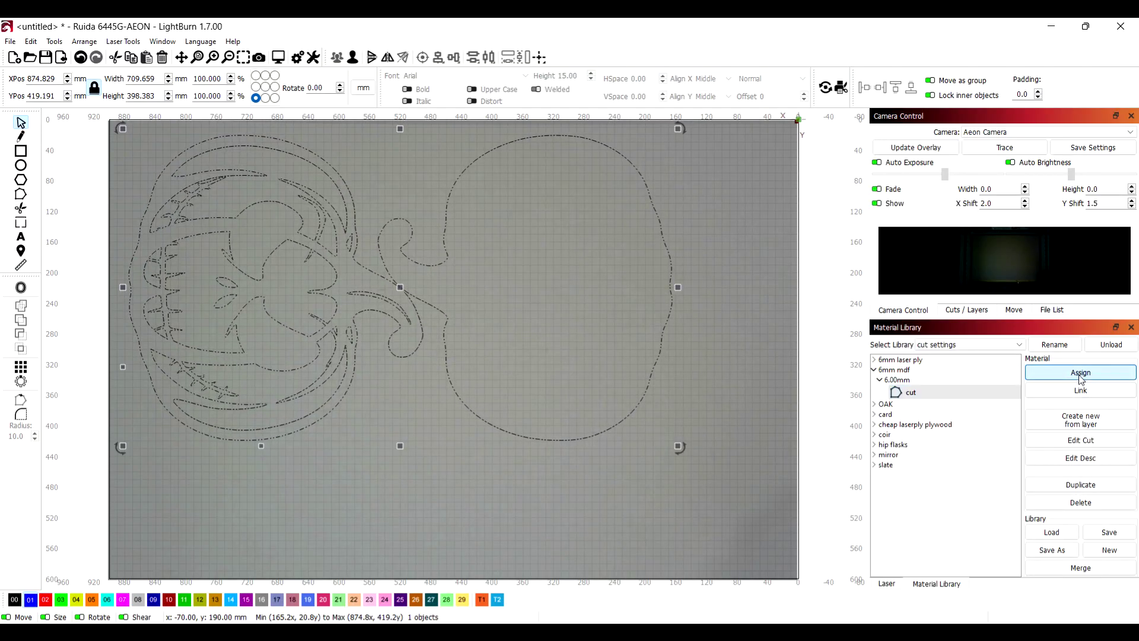
pyautogui.click(1081, 440)
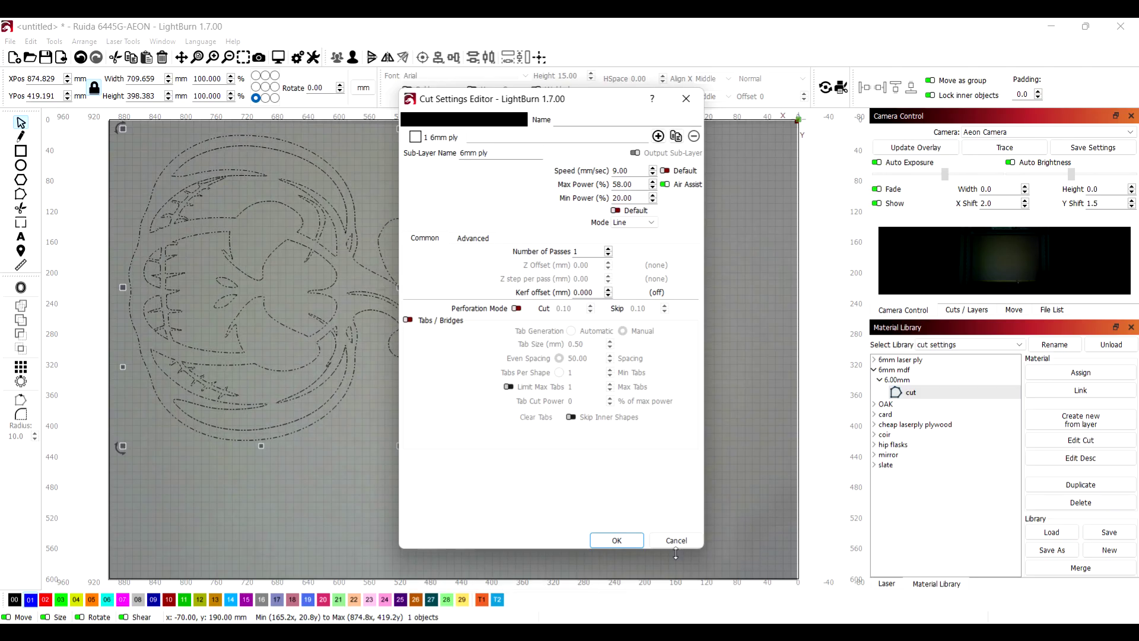
pyautogui.click(616, 540)
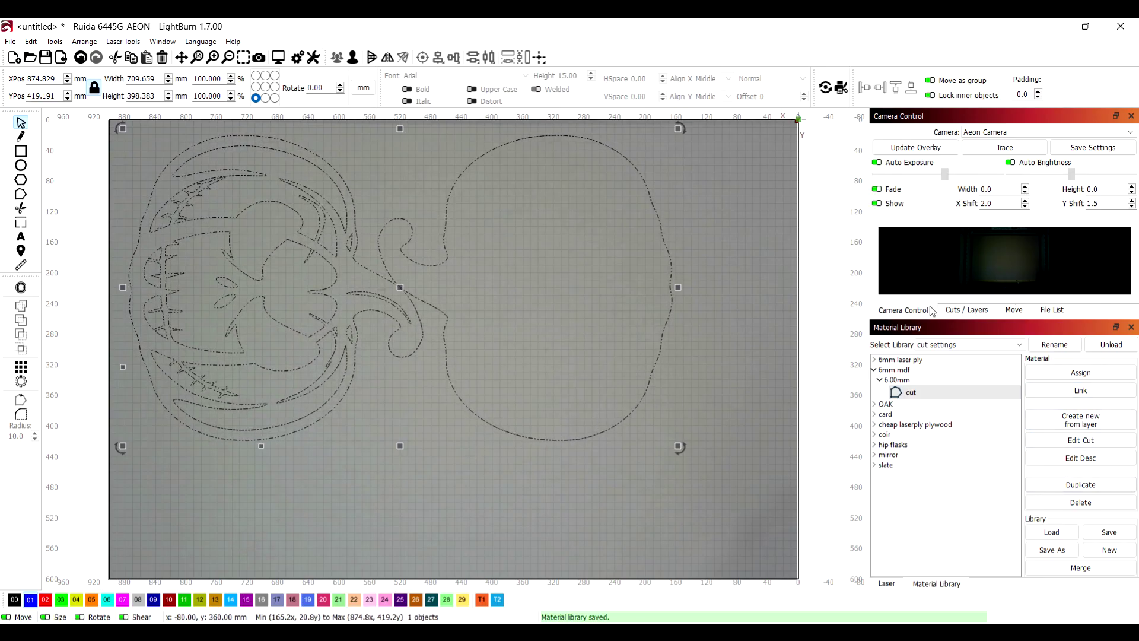
pyautogui.click(983, 311)
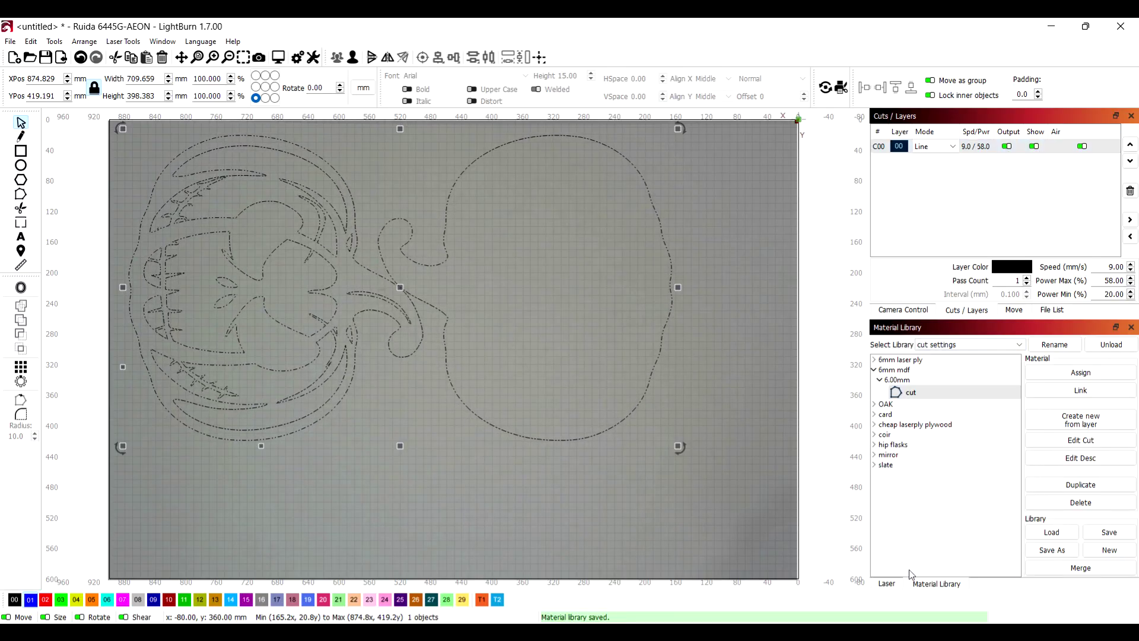
# Move both pumpkins close to the bed's upper-left corner, at about X 895, Y 409 mm, and run a rectangular frame of the job.
pyautogui.click(891, 584)
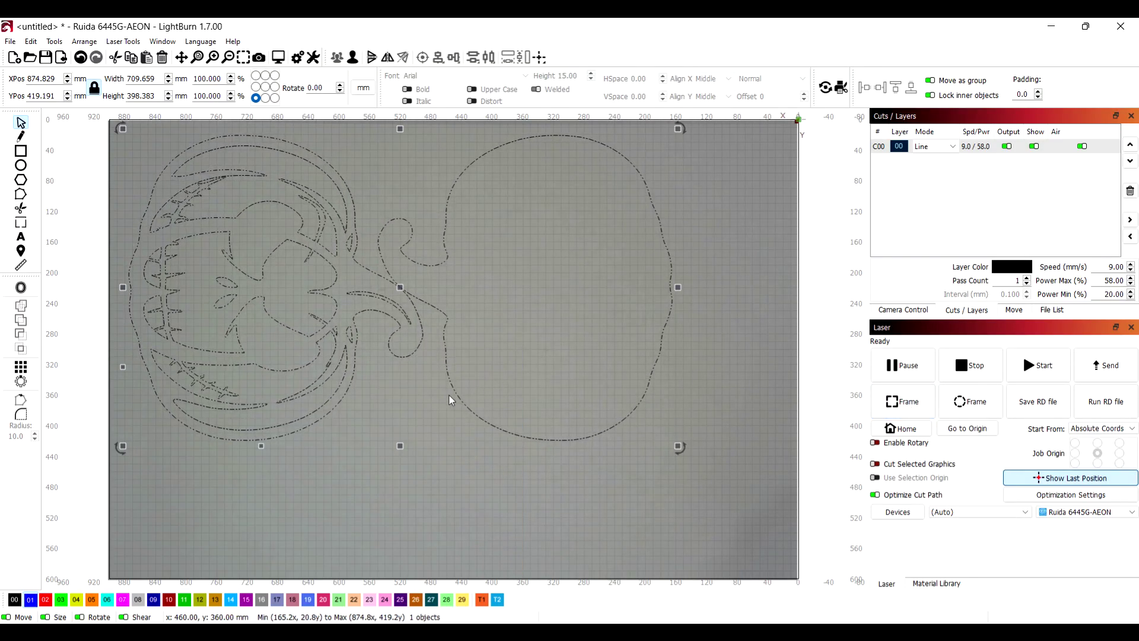
pyautogui.moveTo(417, 310); pyautogui.dragTo(391, 288)
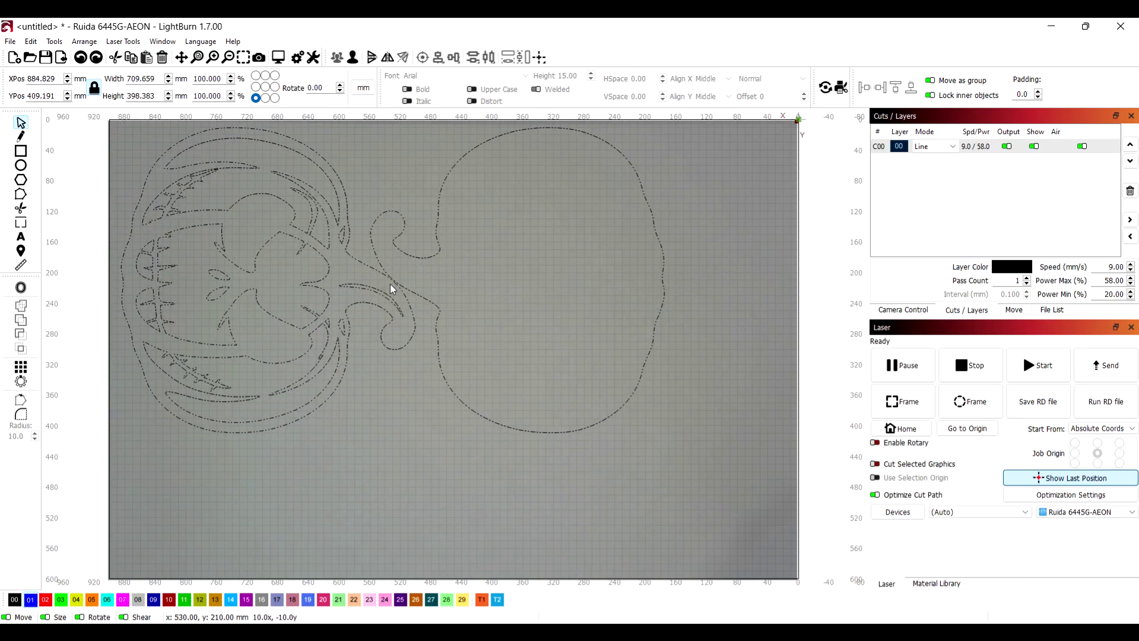
pyautogui.moveTo(391, 279); pyautogui.dragTo(386, 282)
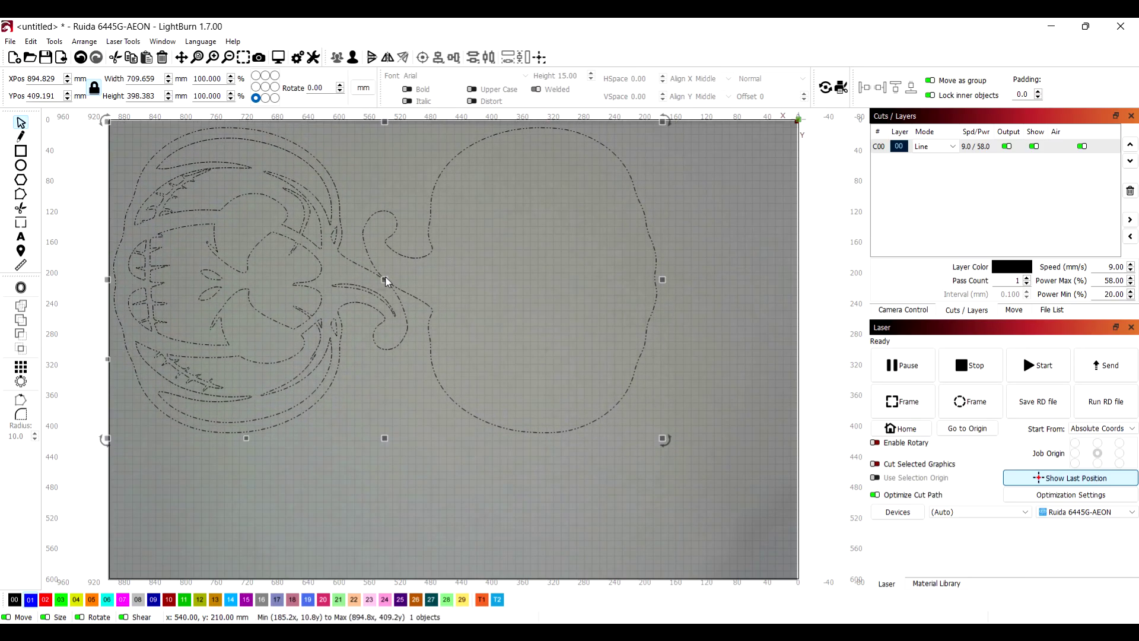
pyautogui.click(922, 400)
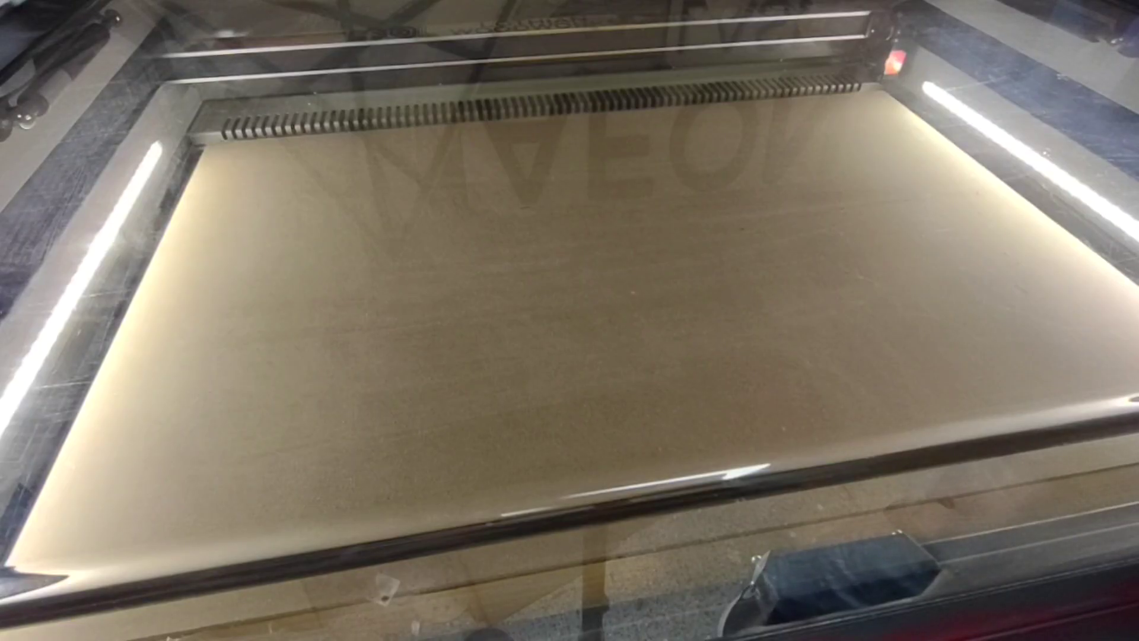